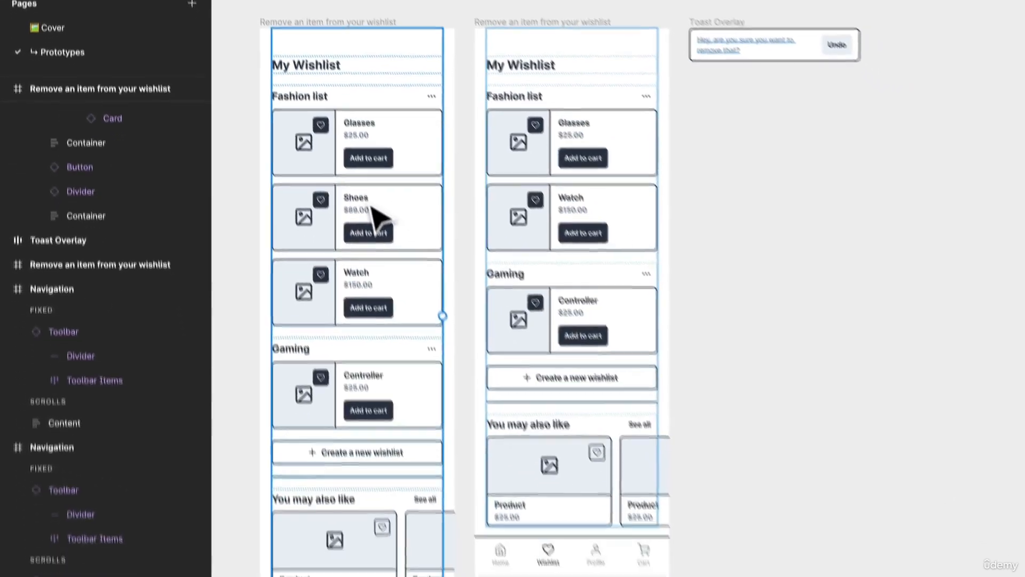
Step: Connect the Shoes card's heart icon to the second wishlist frame as a tap interaction
click(377, 217)
click(421, 205)
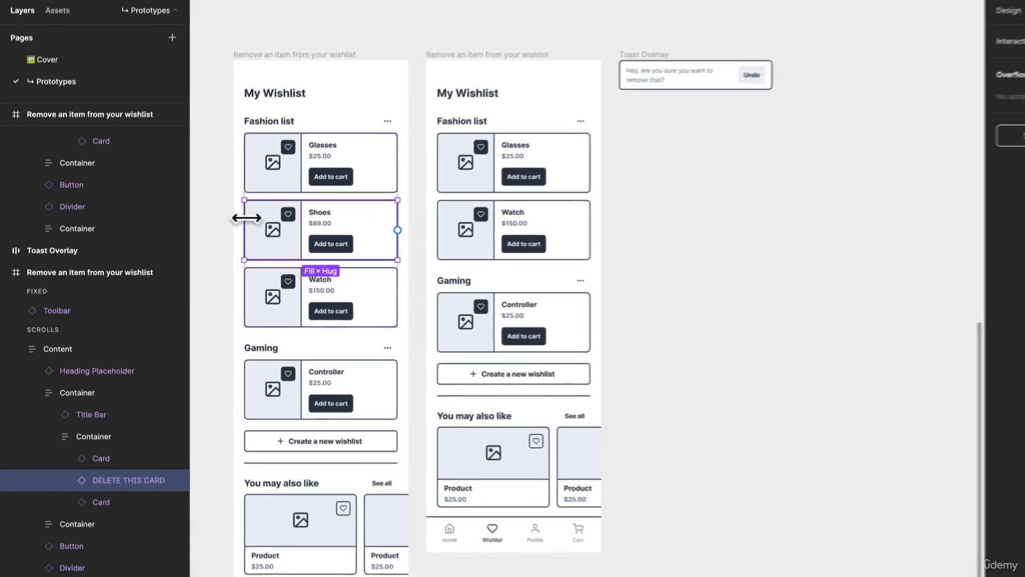
double_click(260, 227)
double_click(260, 228)
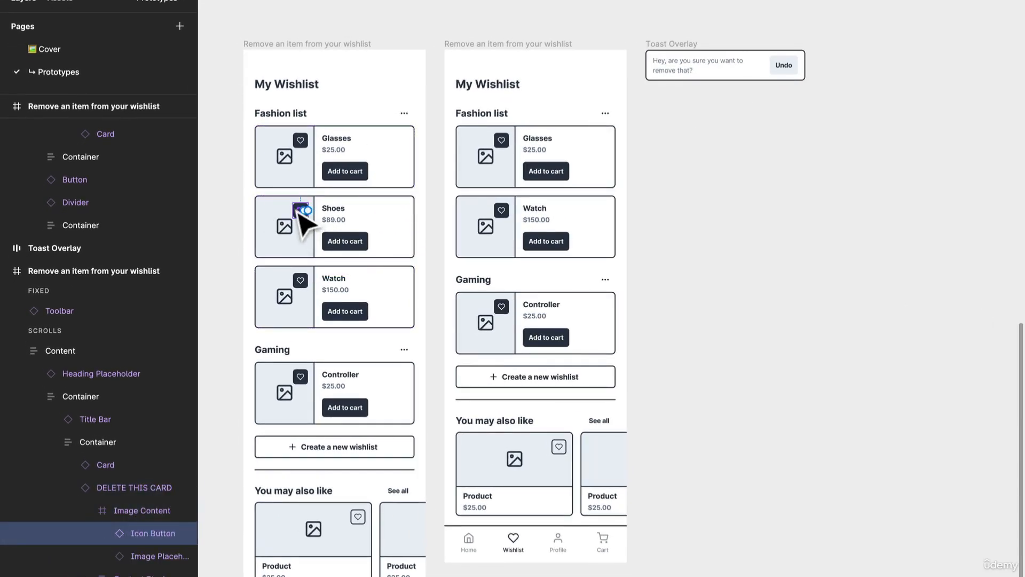
scroll(306, 221, up, 3)
drag(308, 210, 609, 224)
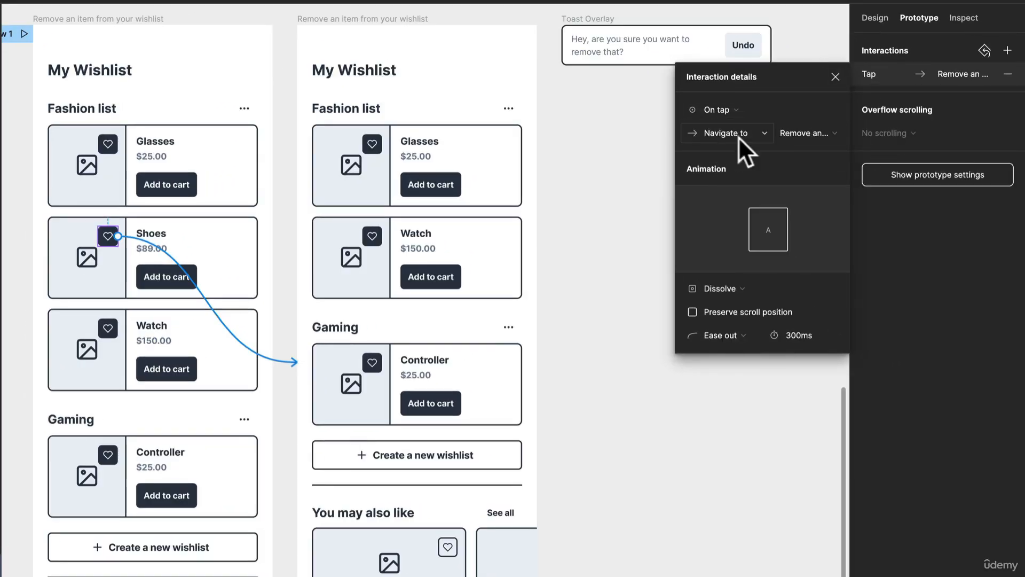
Step: Set the heart icon interaction's animation to Smart animate
click(732, 288)
click(719, 306)
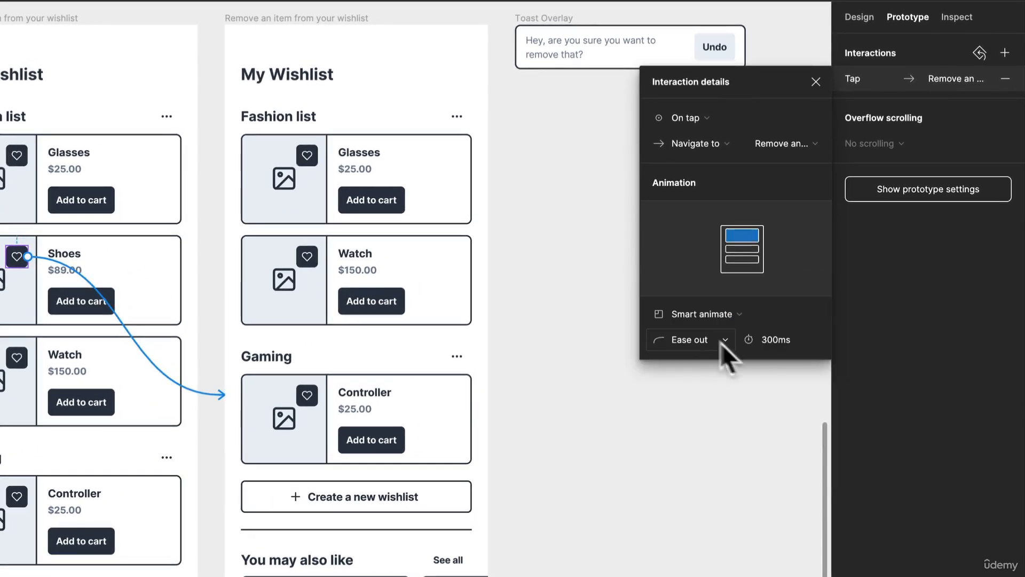
click(612, 467)
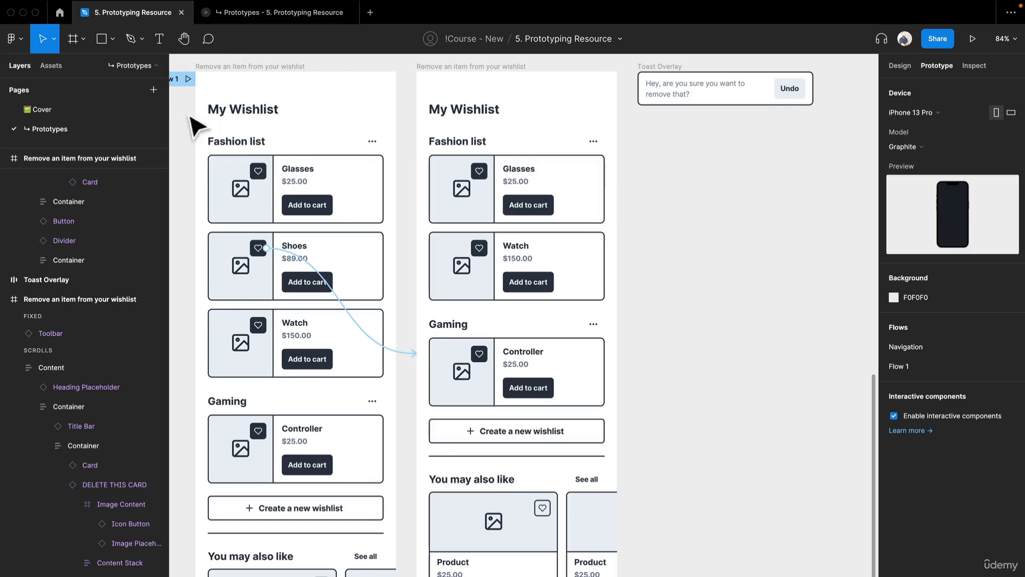
Step: Rename the first frame's flow to "Remove an item from your wishlist"
drag(131, 119, 367, 140)
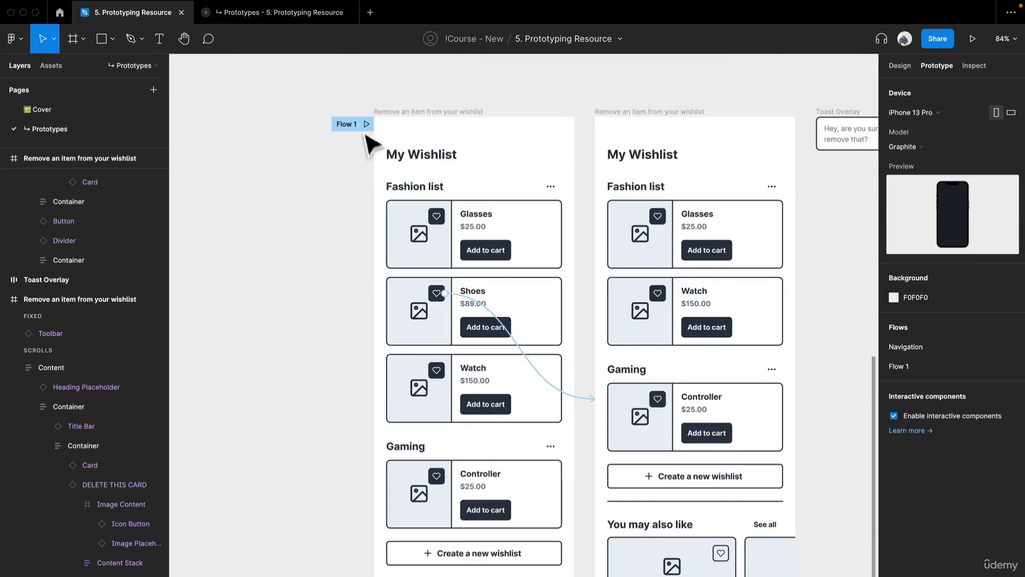
click(338, 123)
double_click(340, 124)
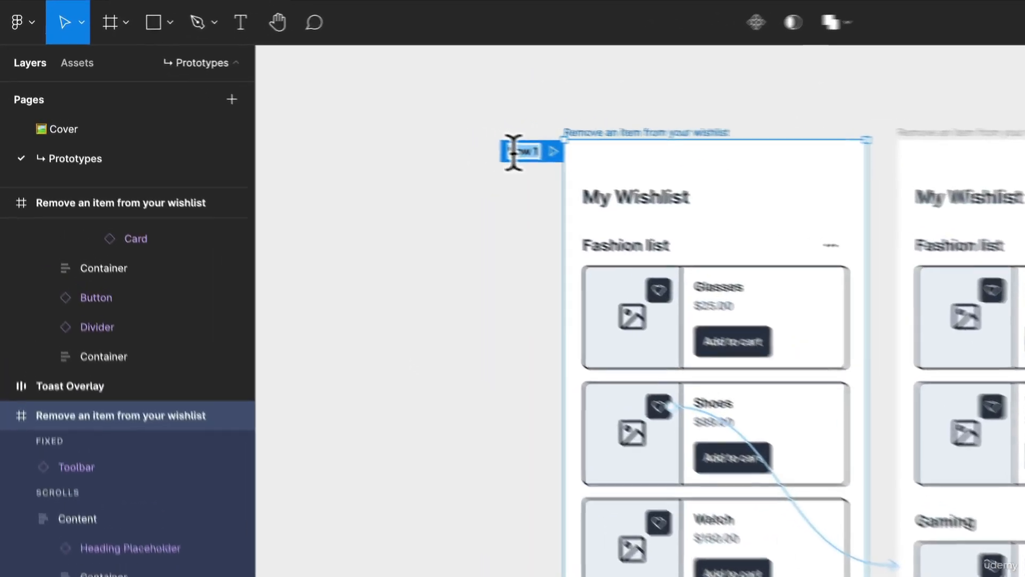
text(Remove an)
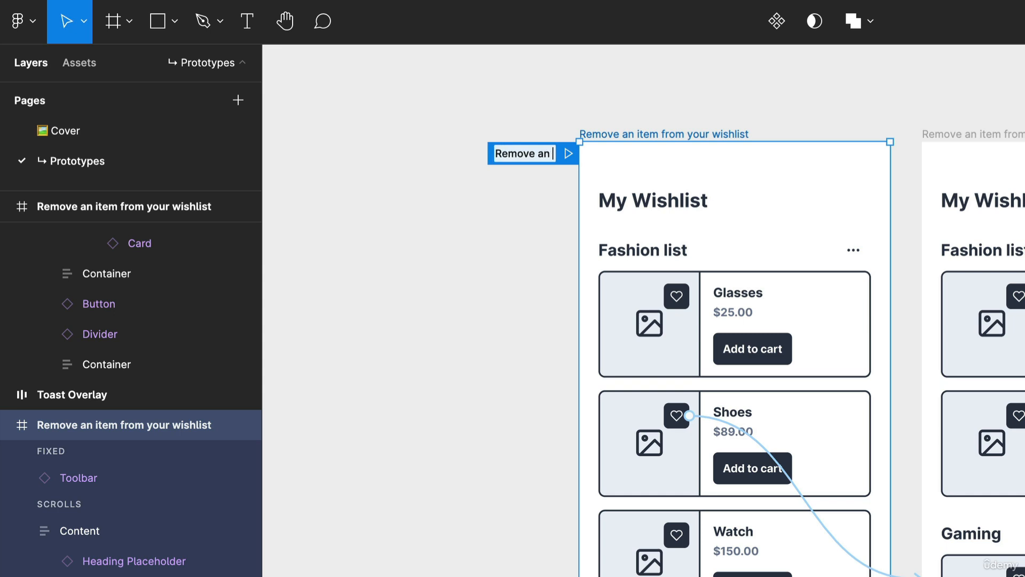
text( item f)
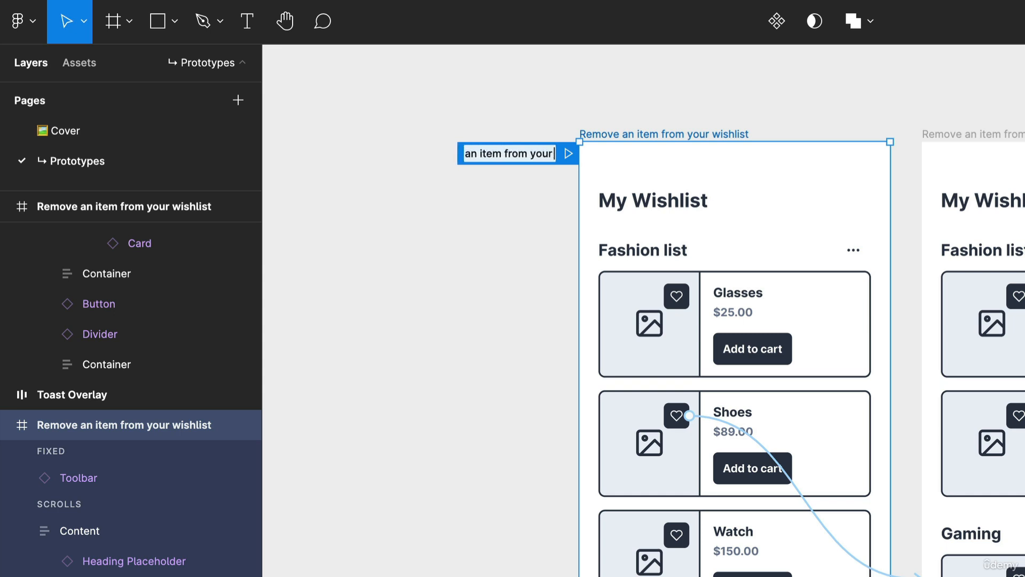
text(rom your wishlist)
key(Return)
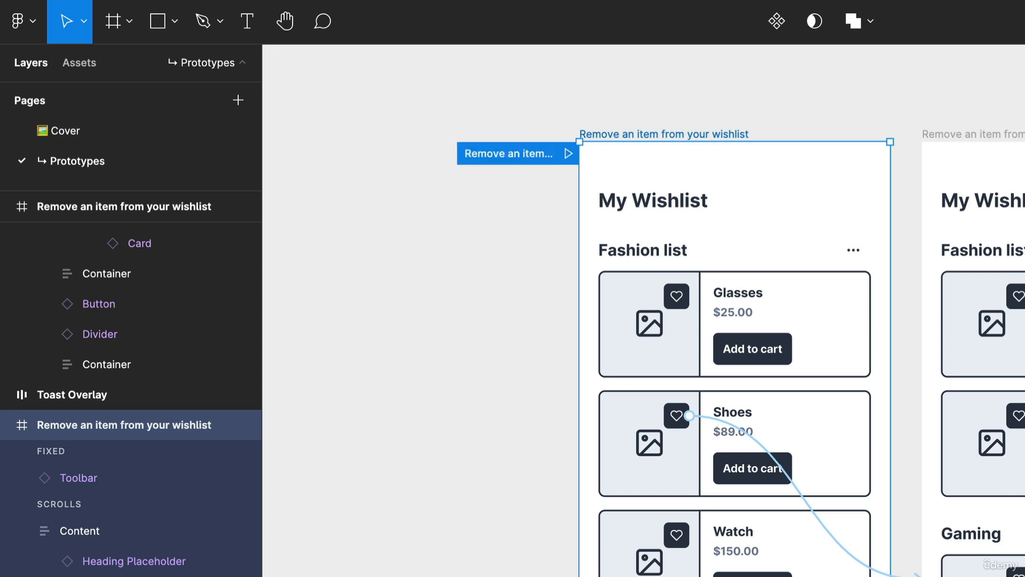
click(558, 138)
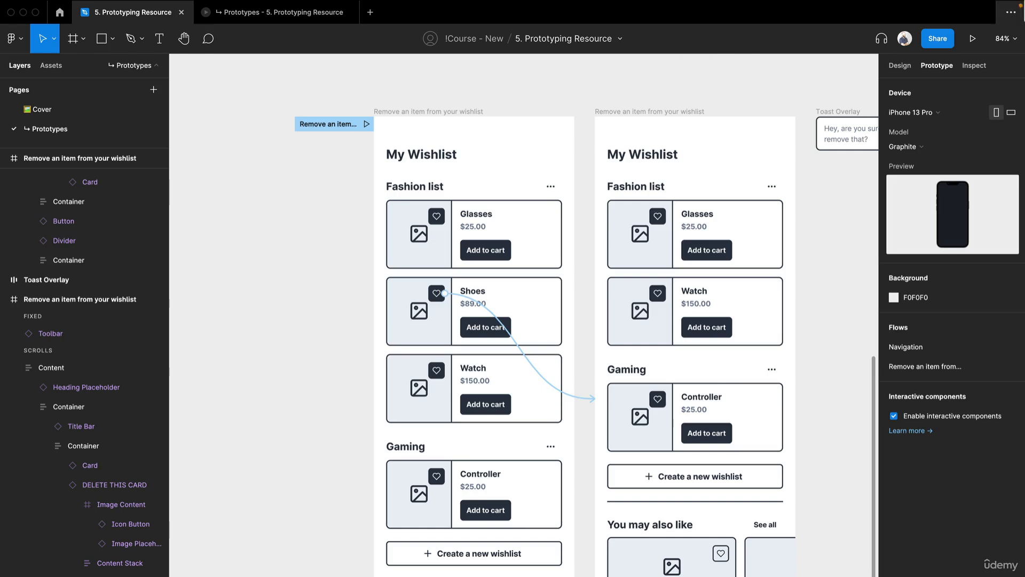
Step: Present the "Remove an item from your wishlist" flow and test tapping the Shoes heart icon, then close the preview
click(972, 39)
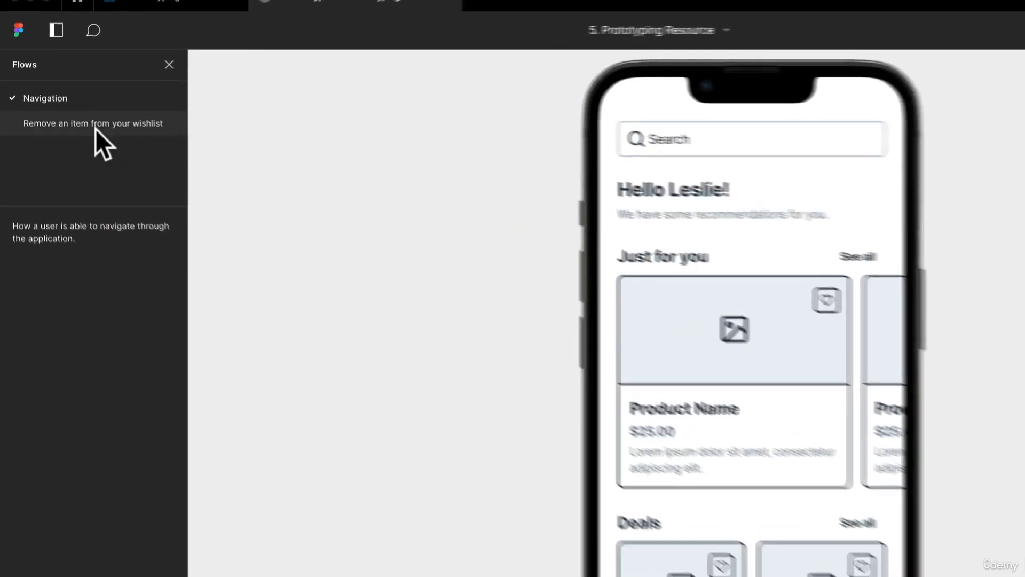
click(96, 128)
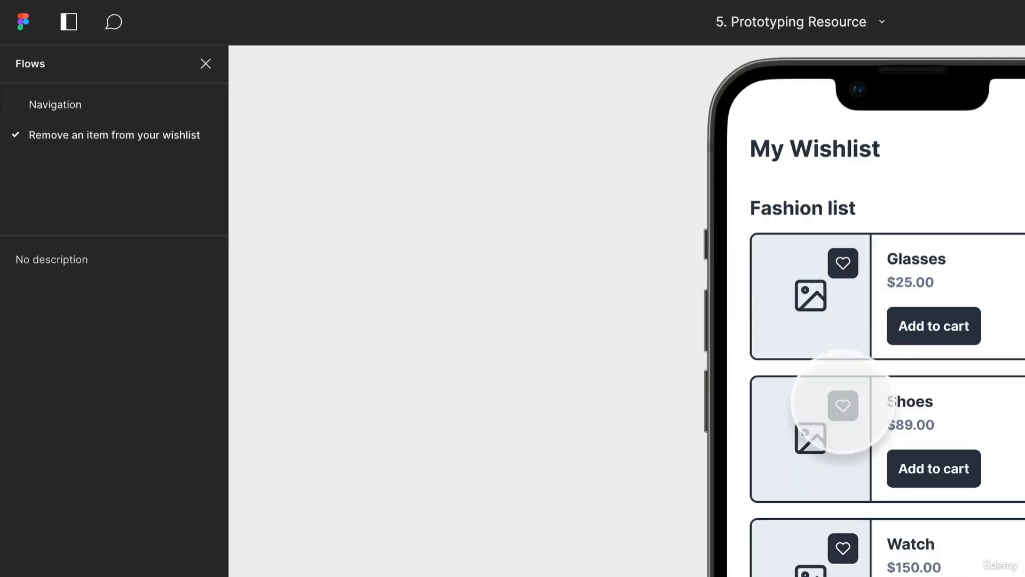
click(843, 405)
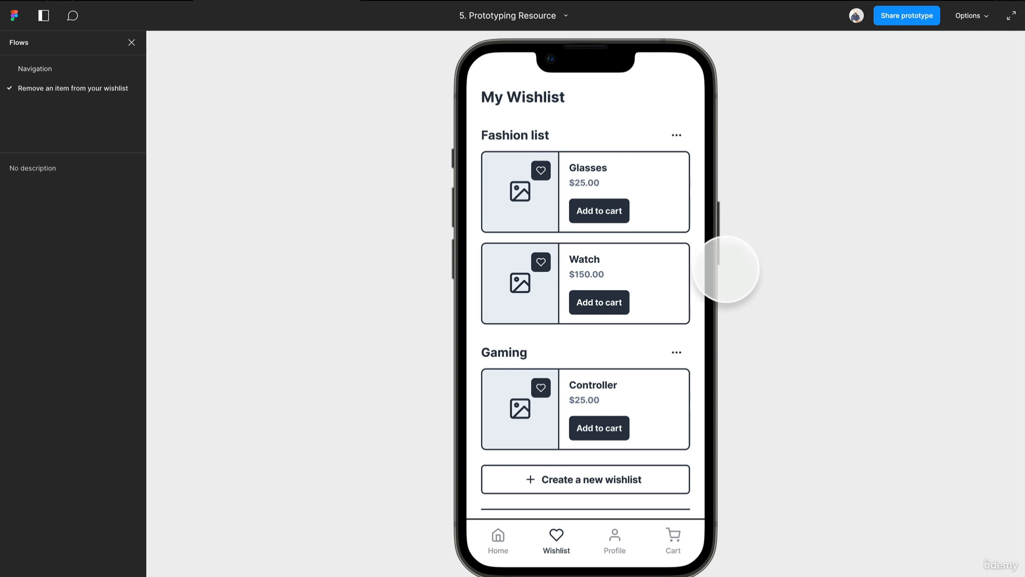
key(r)
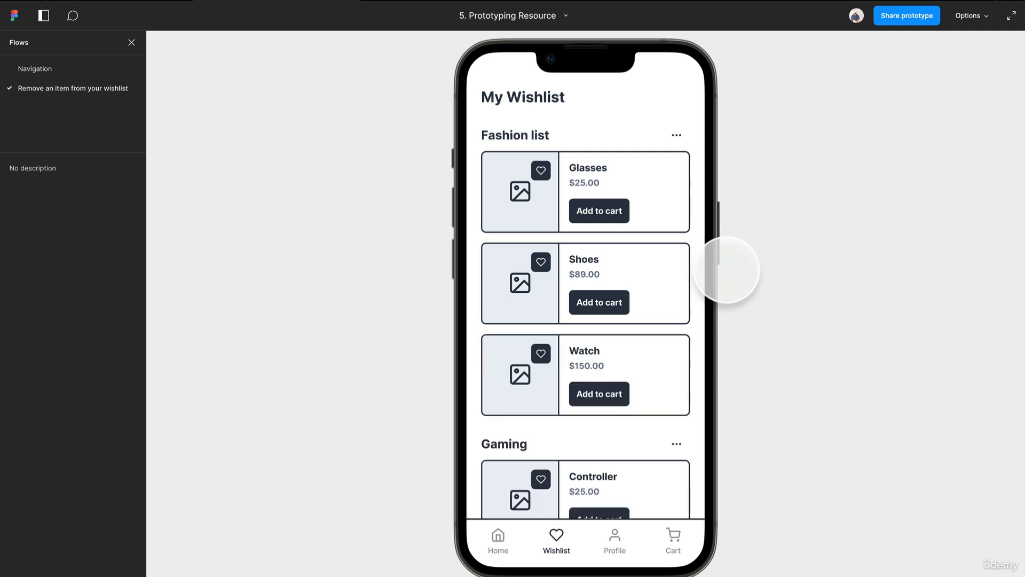
click(540, 262)
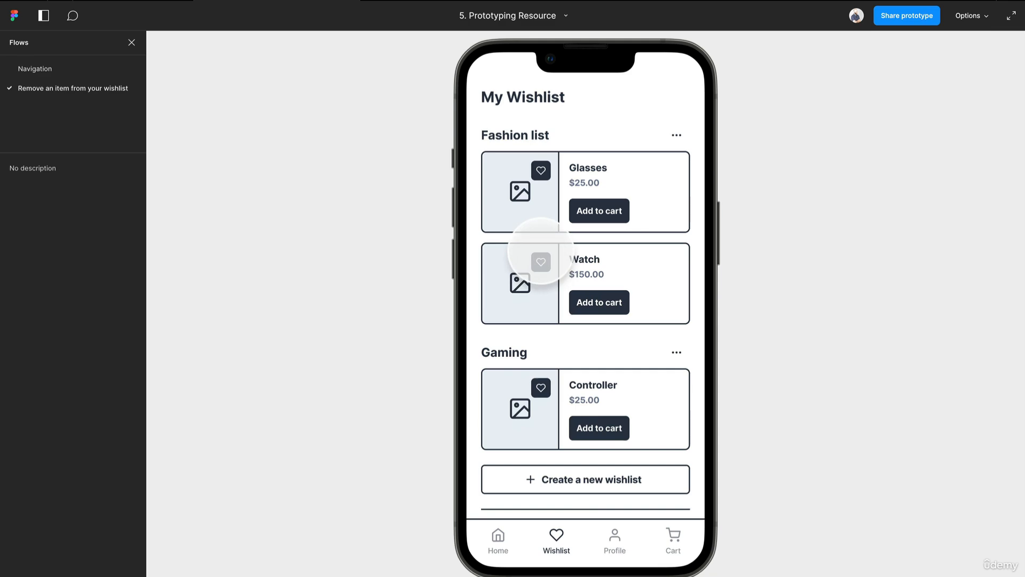
key(super+w)
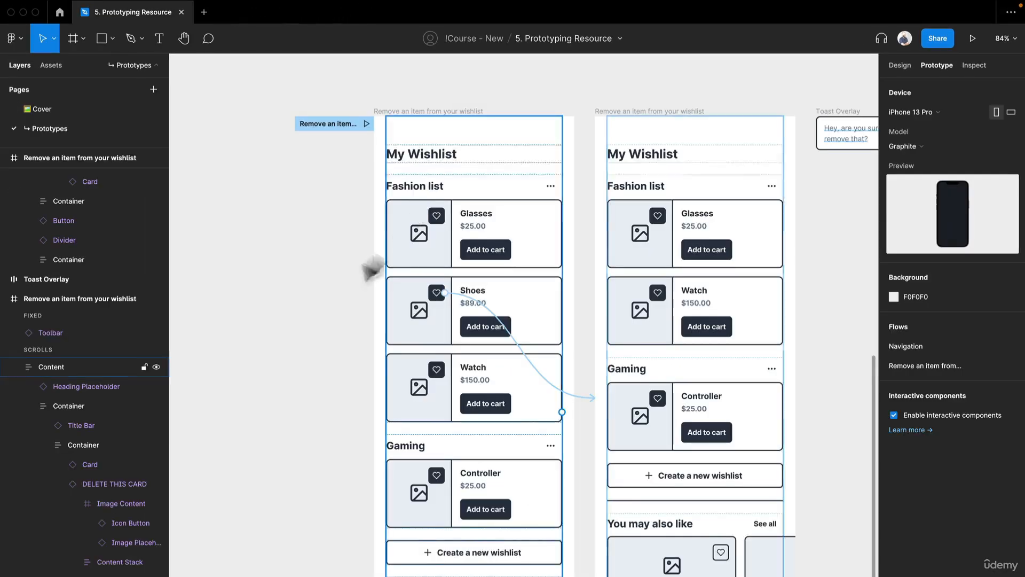
Step: Connect the second wishlist frame to the Toast Overlay frame with a new interaction
scroll(501, 281, right, 3)
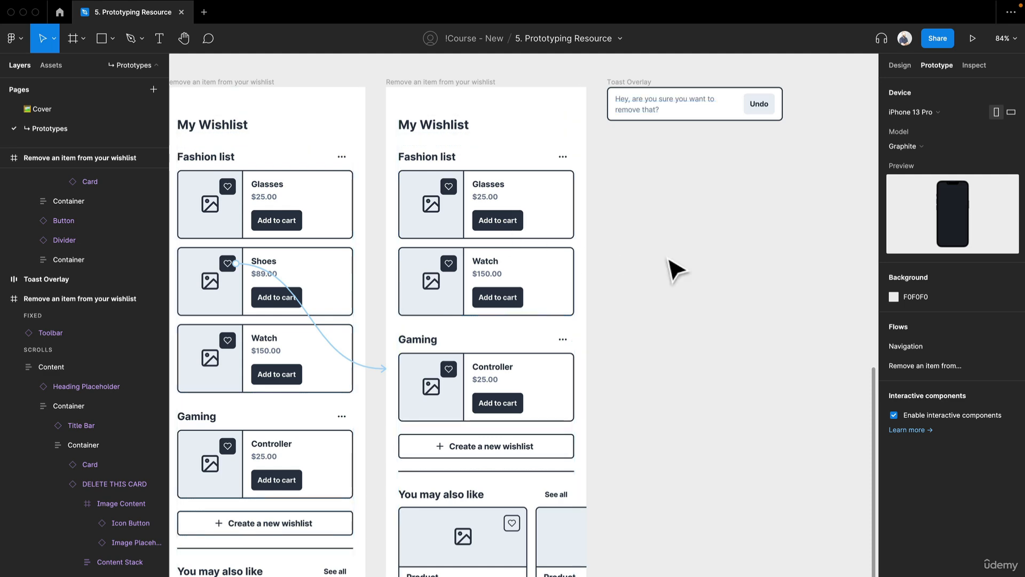
click(467, 82)
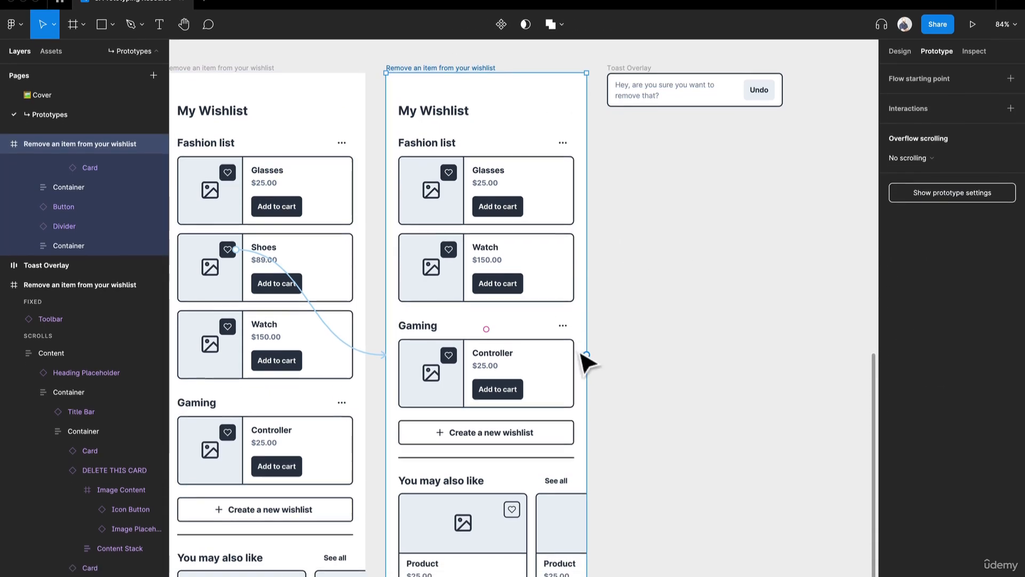
drag(586, 355, 614, 97)
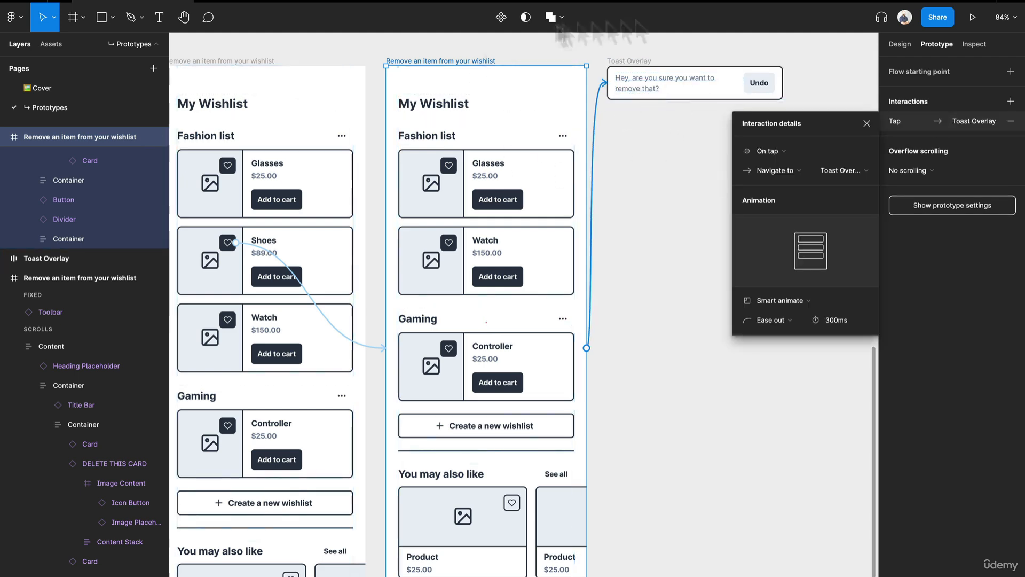
Step: Change the toast interaction's trigger to After delay with a delay of 400ms
scroll(710, 69, up, 5)
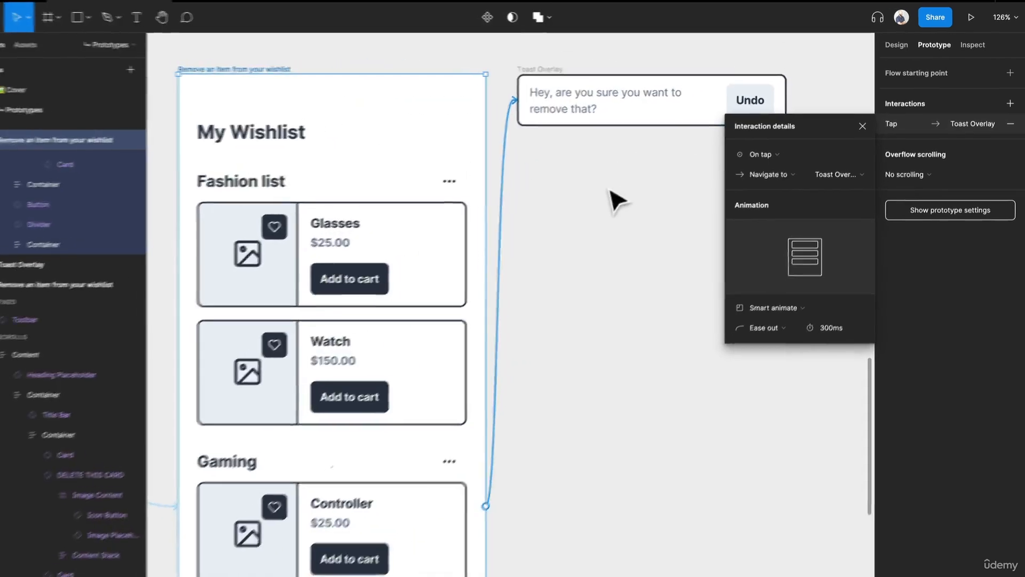
drag(609, 190, 492, 217)
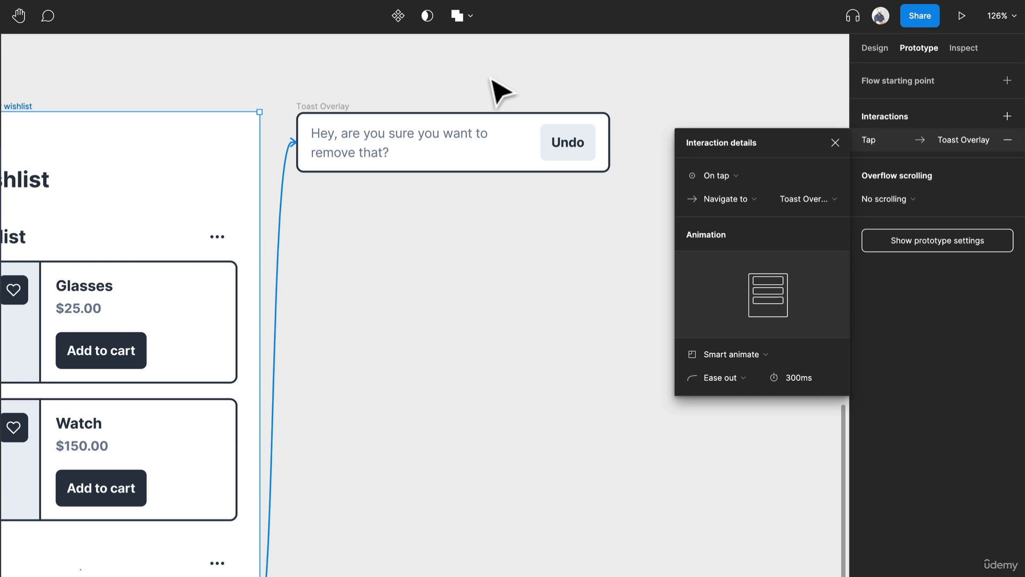
drag(266, 305, 337, 331)
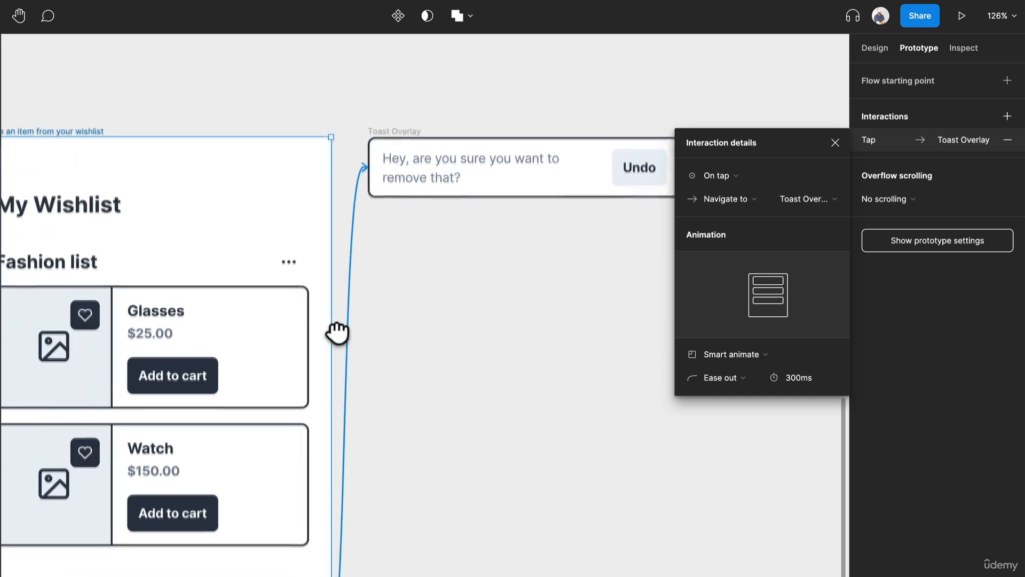
drag(416, 331, 477, 308)
scroll(478, 308, down, 2)
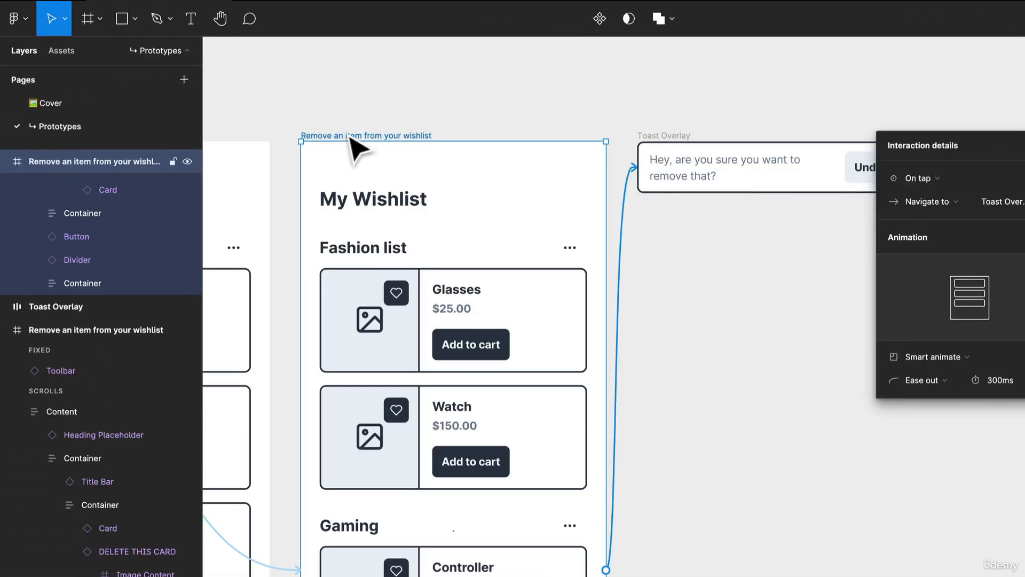
click(325, 133)
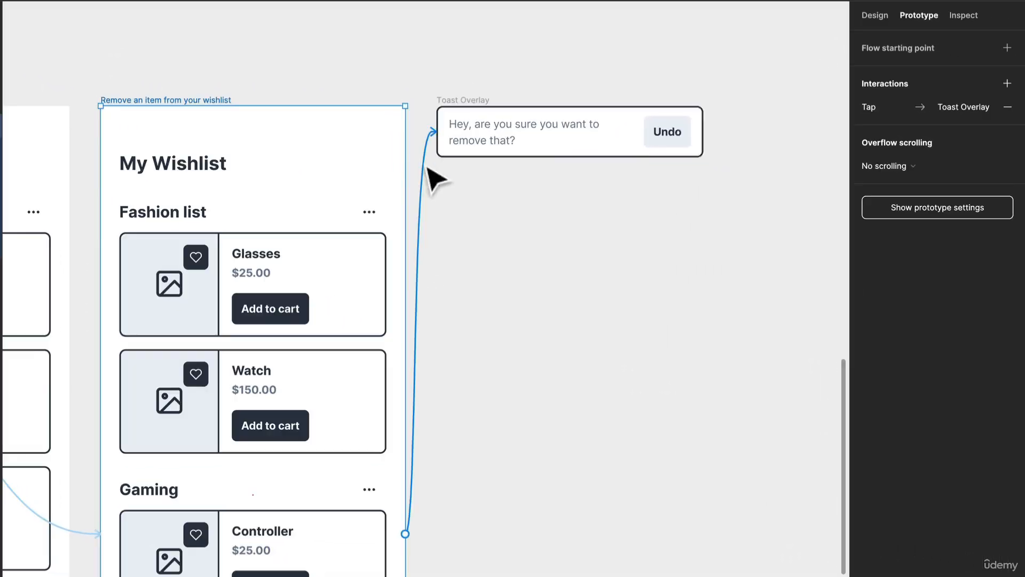
click(621, 212)
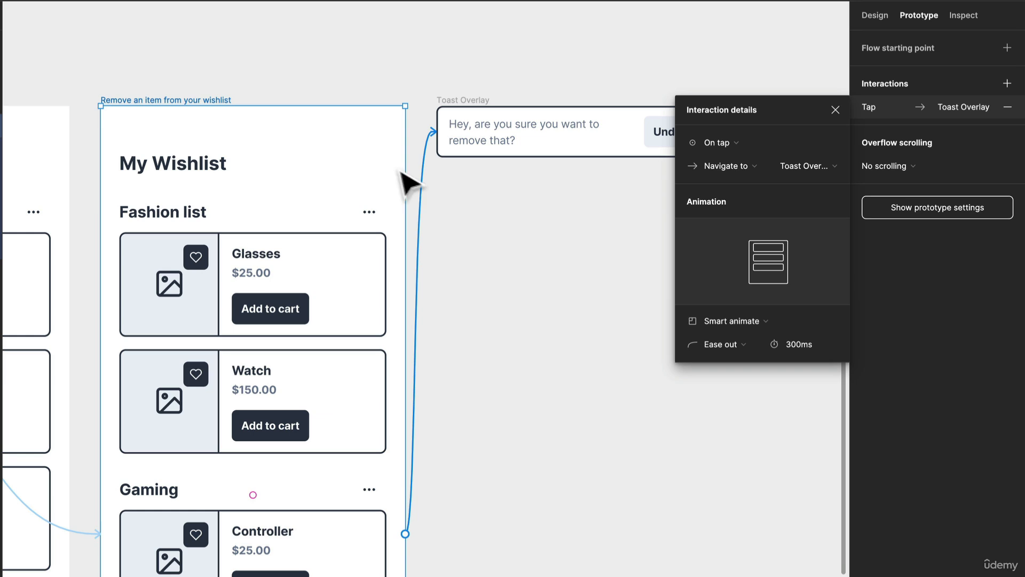
click(736, 144)
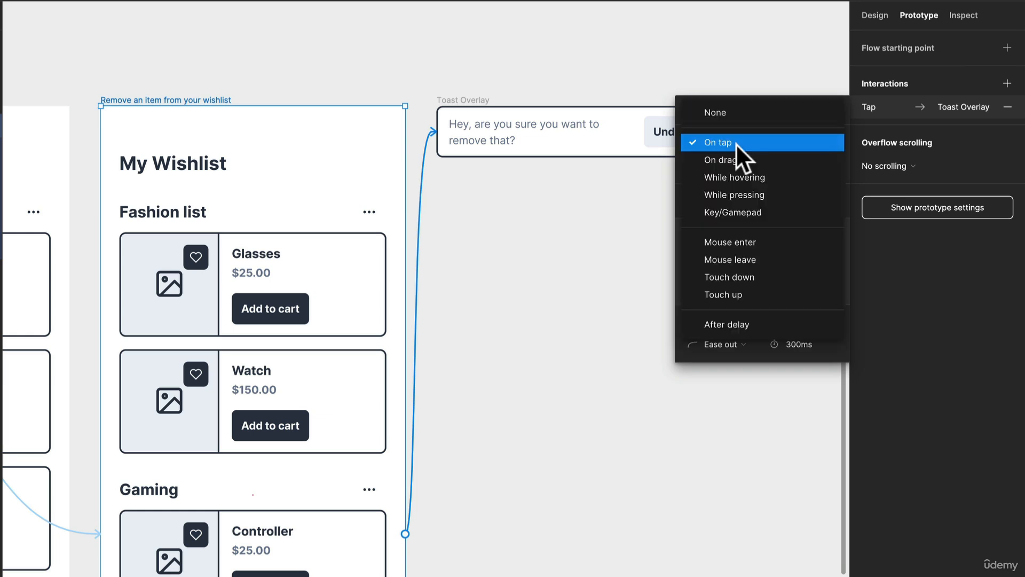
click(507, 312)
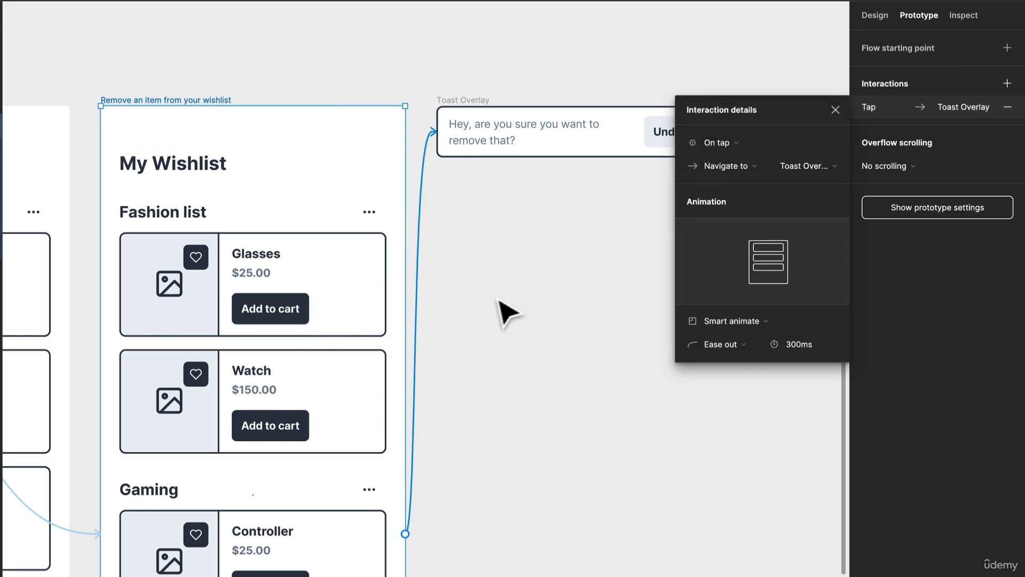
scroll(223, 348, down, 1)
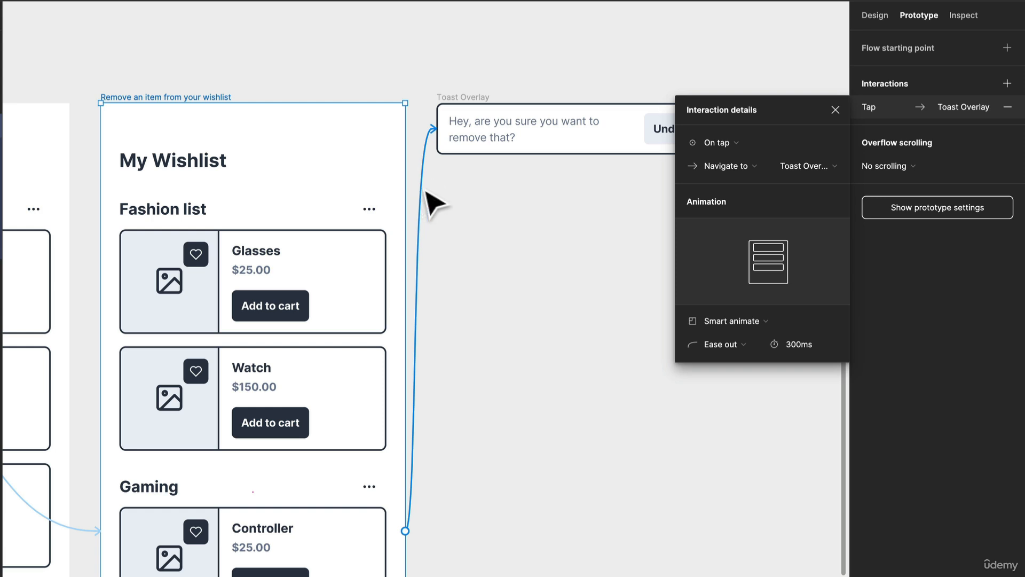
click(696, 143)
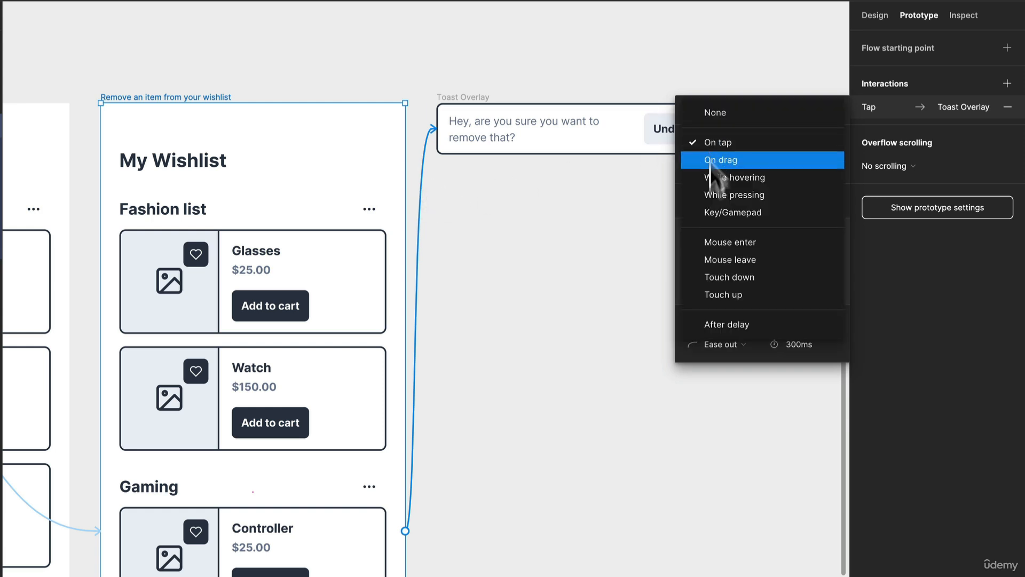
click(718, 323)
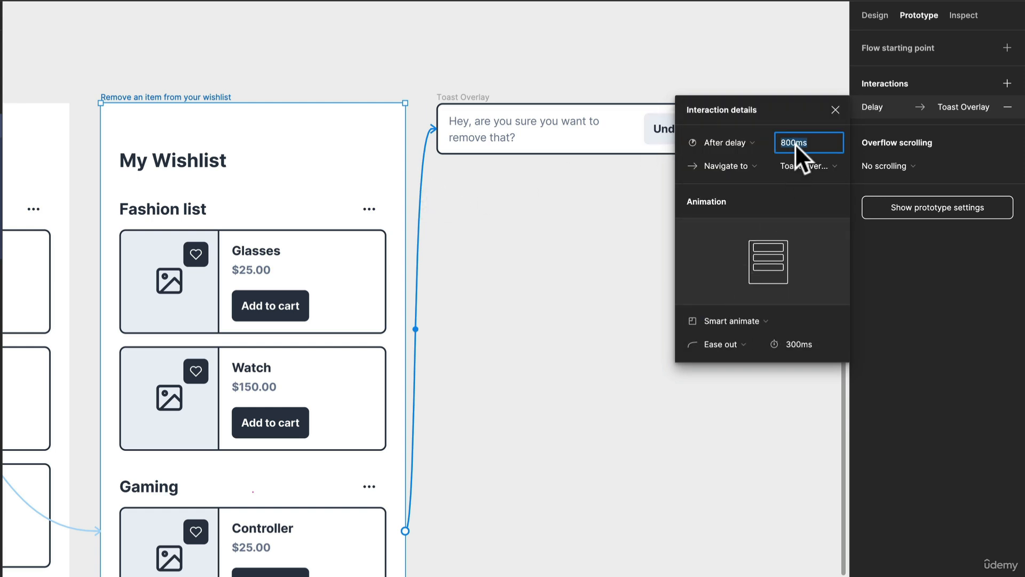
text(400)
Step: Switch the action to Open overlay and position the toast manually just above the You may also like section
click(744, 166)
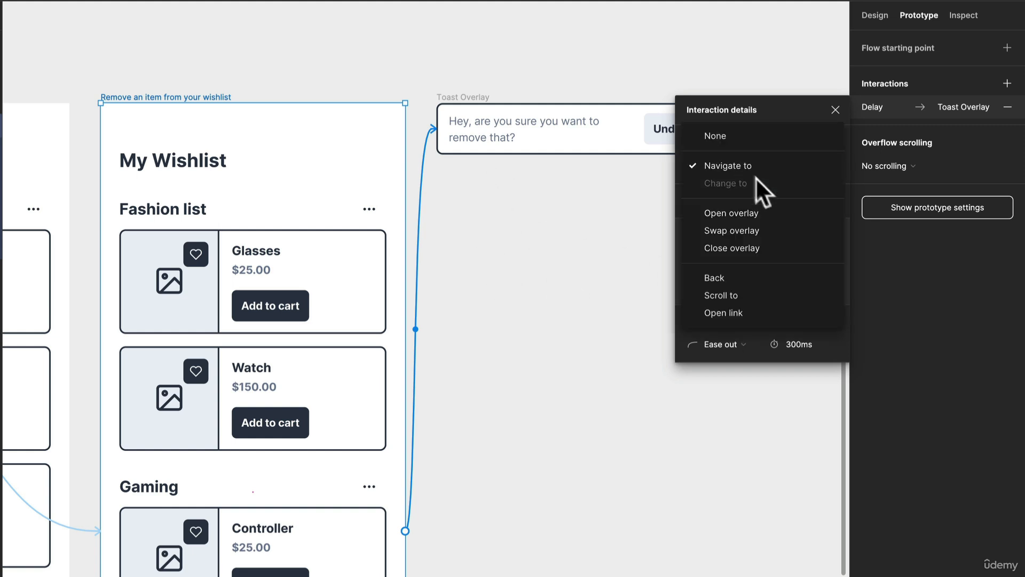
click(754, 213)
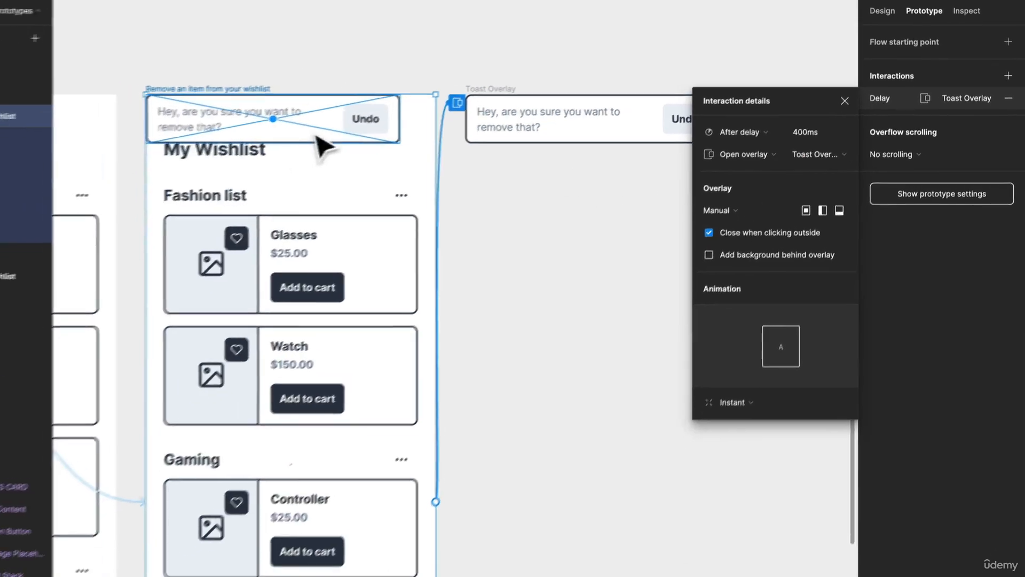
mouse_move(281, 142)
mouse_down()
mouse_move(403, 574)
mouse_move(418, 501)
mouse_up()
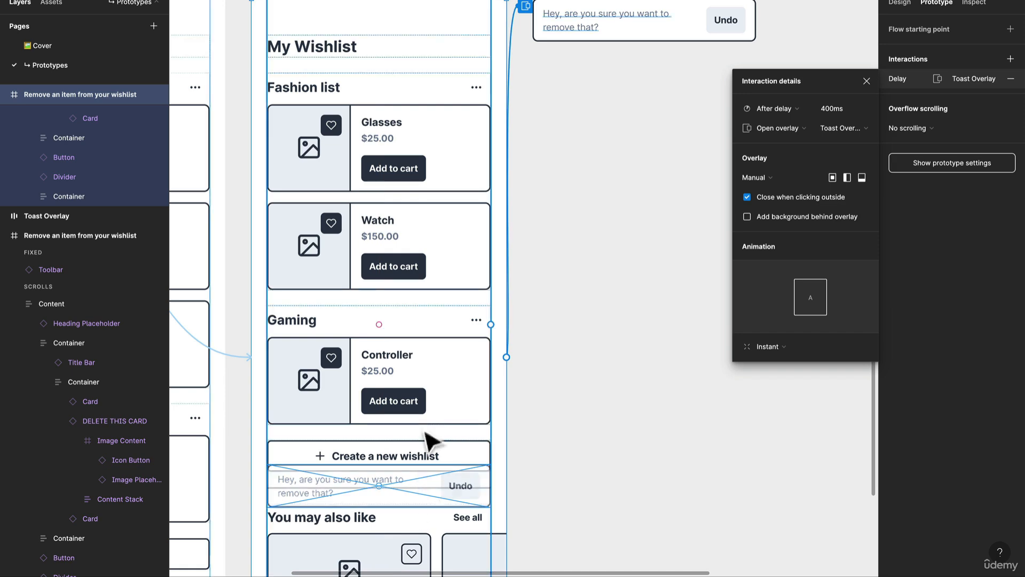
scroll(433, 358, down, 3)
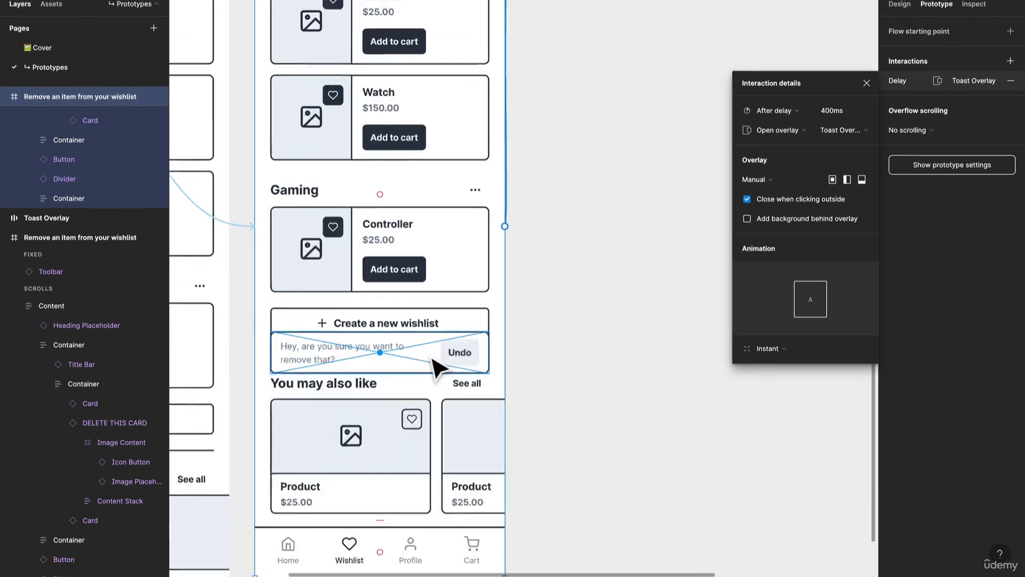
Step: Set the toast overlay's animation to Move in, entering upward from the bottom
scroll(431, 359, down, 5)
scroll(440, 228, up, 3)
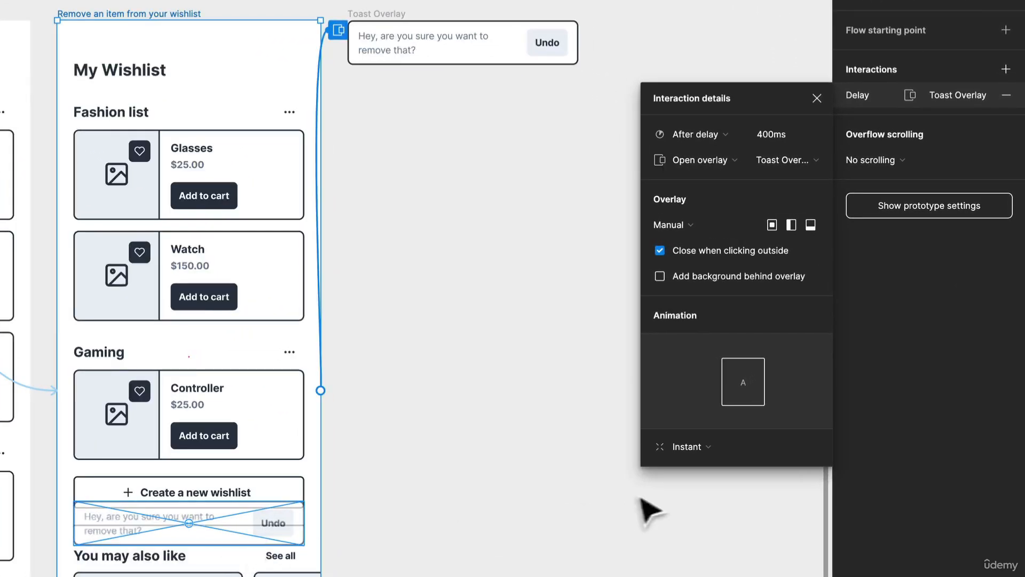
click(699, 452)
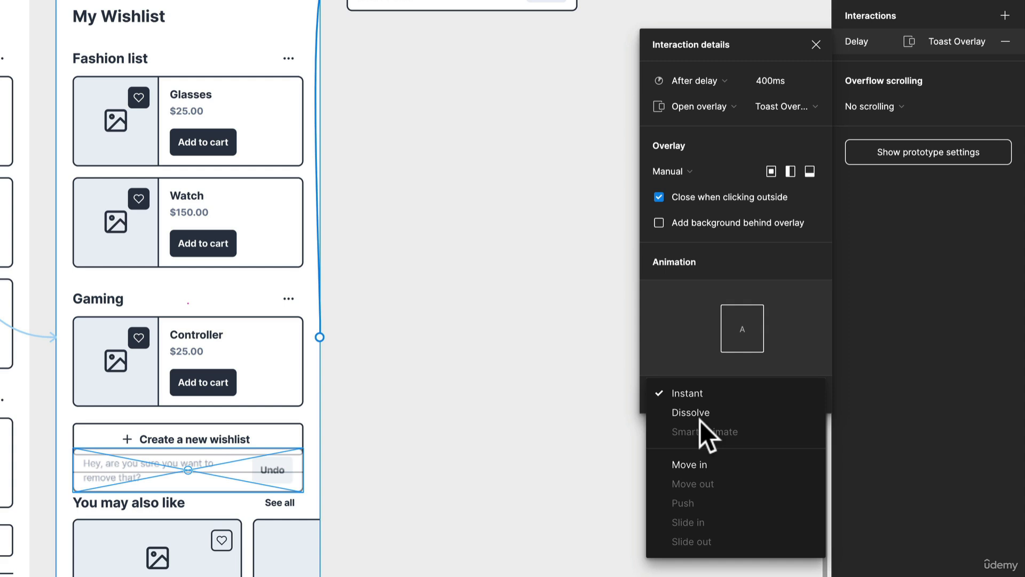
click(705, 465)
click(808, 394)
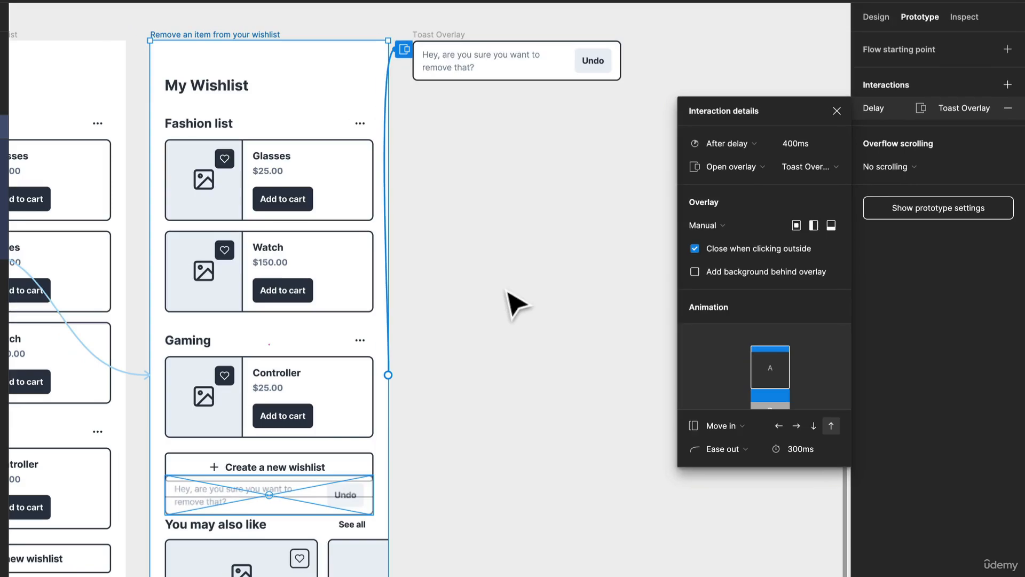
click(506, 290)
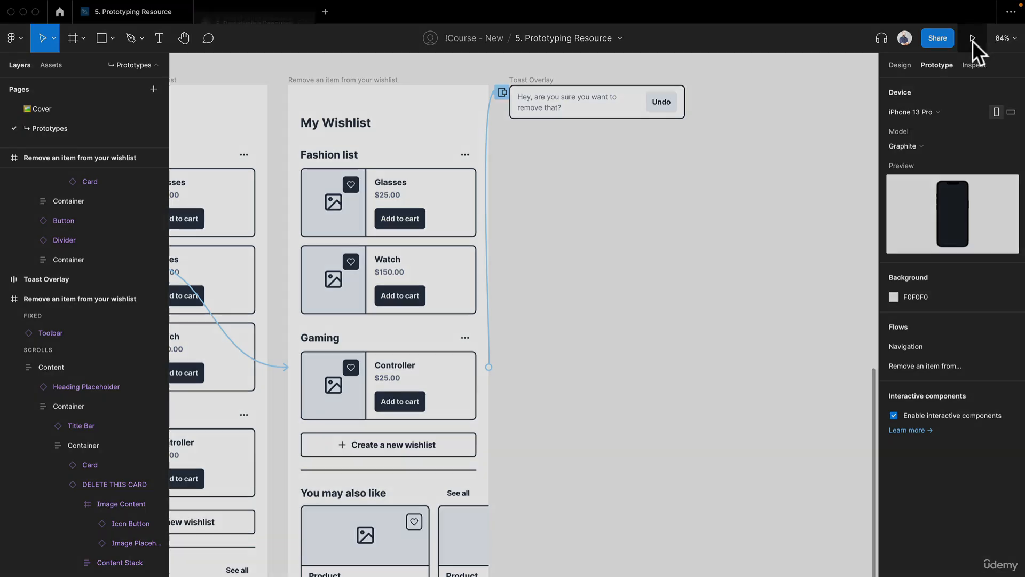
Step: Present the "Remove an item from your wishlist" flow and tap the Shoes heart icon to test the toast
click(973, 40)
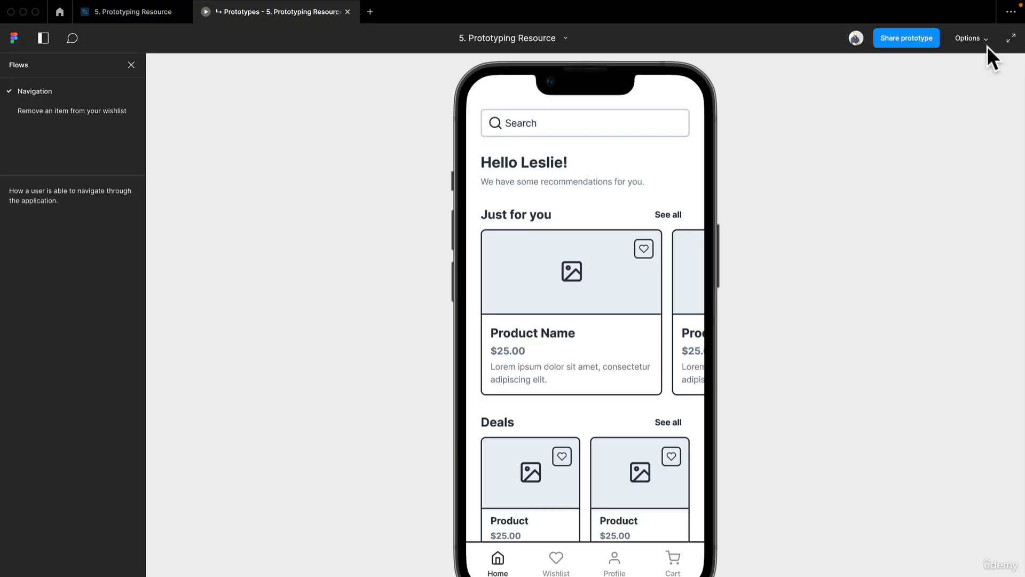
click(81, 109)
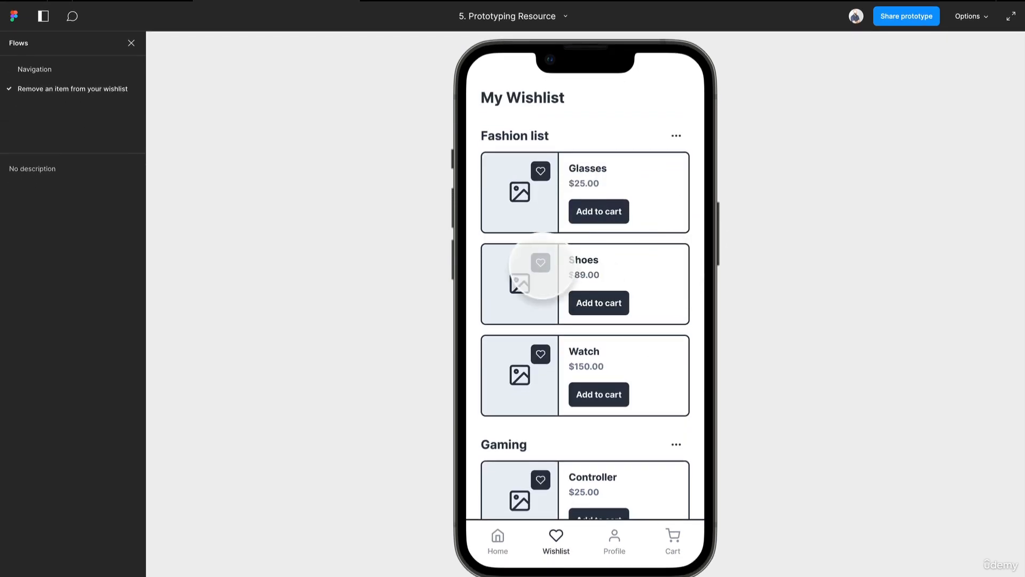
click(540, 262)
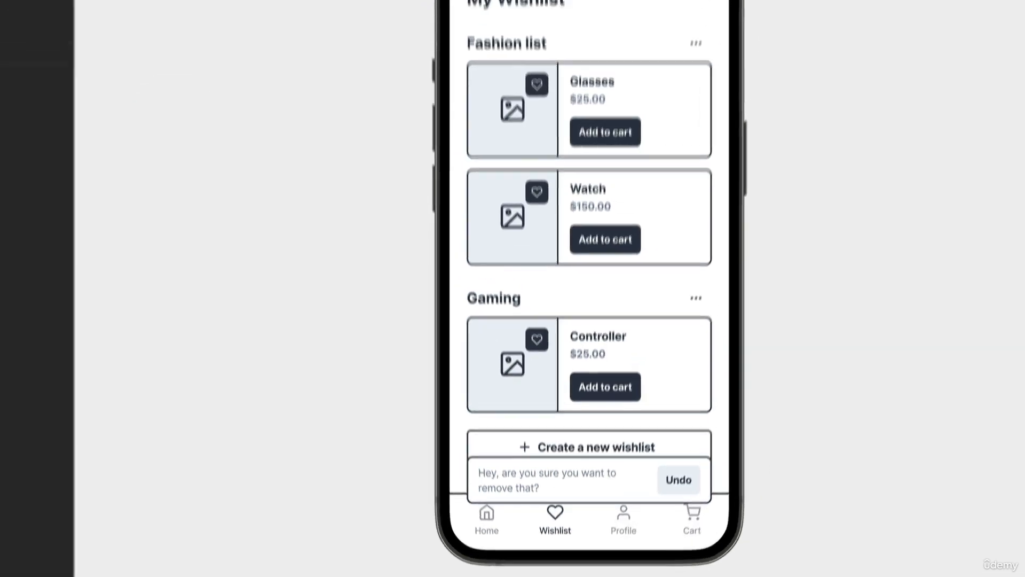
click(126, 12)
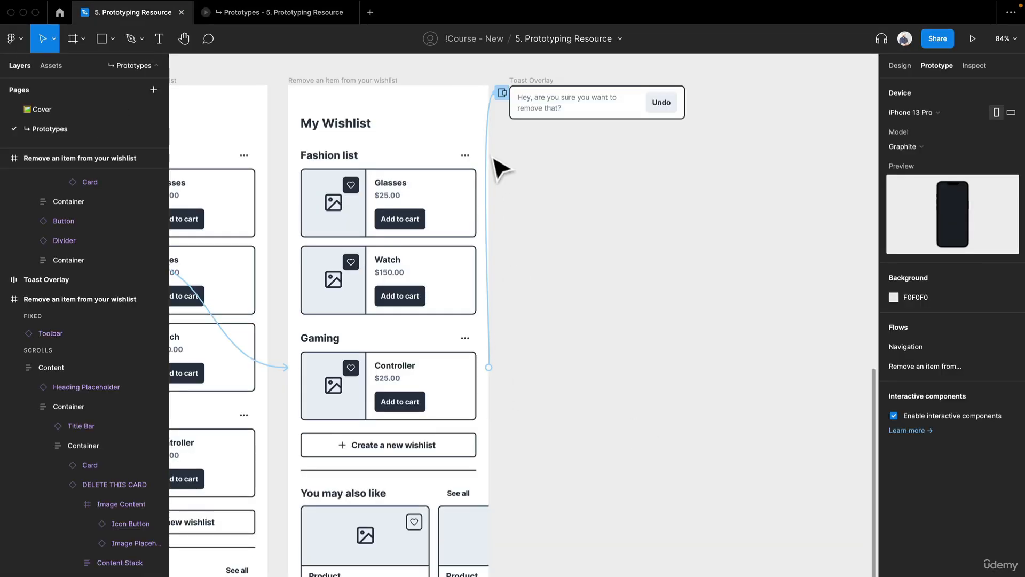
Step: Review the toast interaction settings and replay the removal in the prototype preview
click(492, 156)
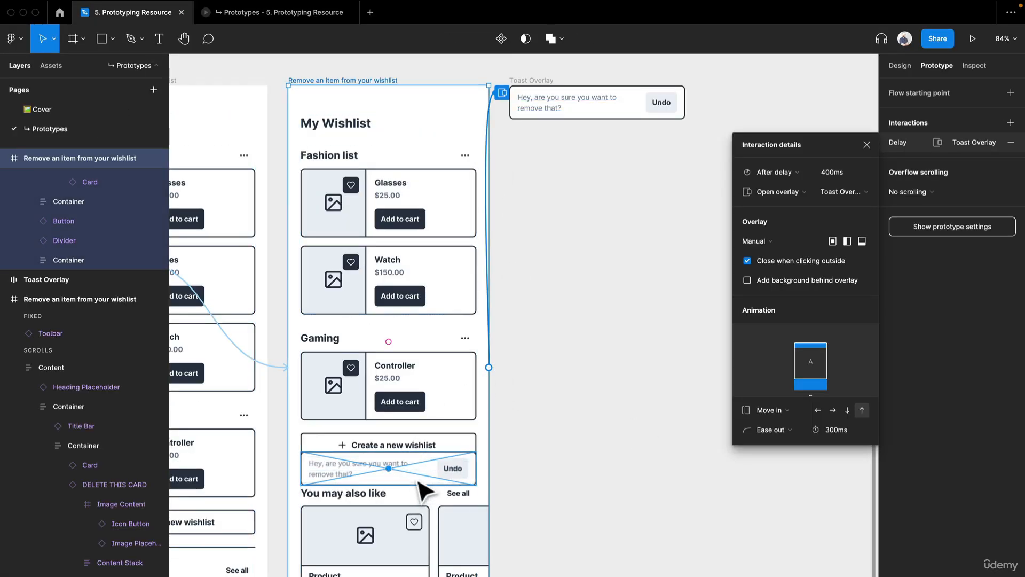
click(254, 14)
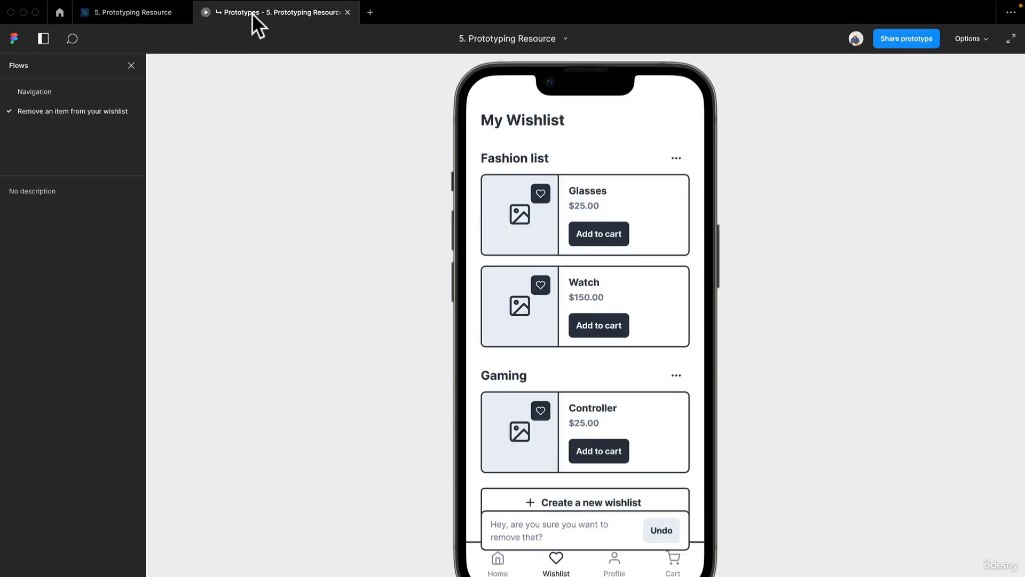
click(536, 284)
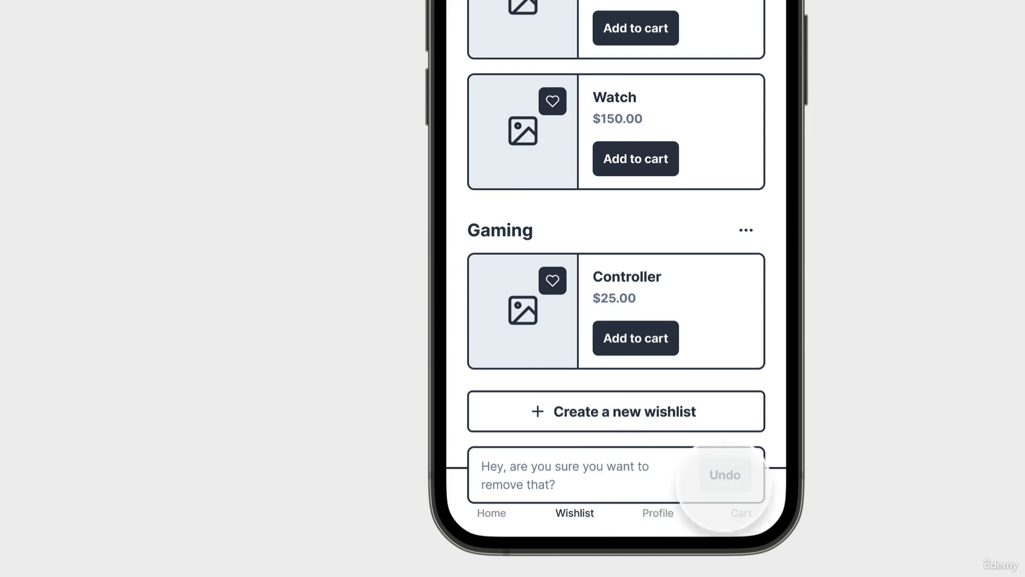
click(162, 7)
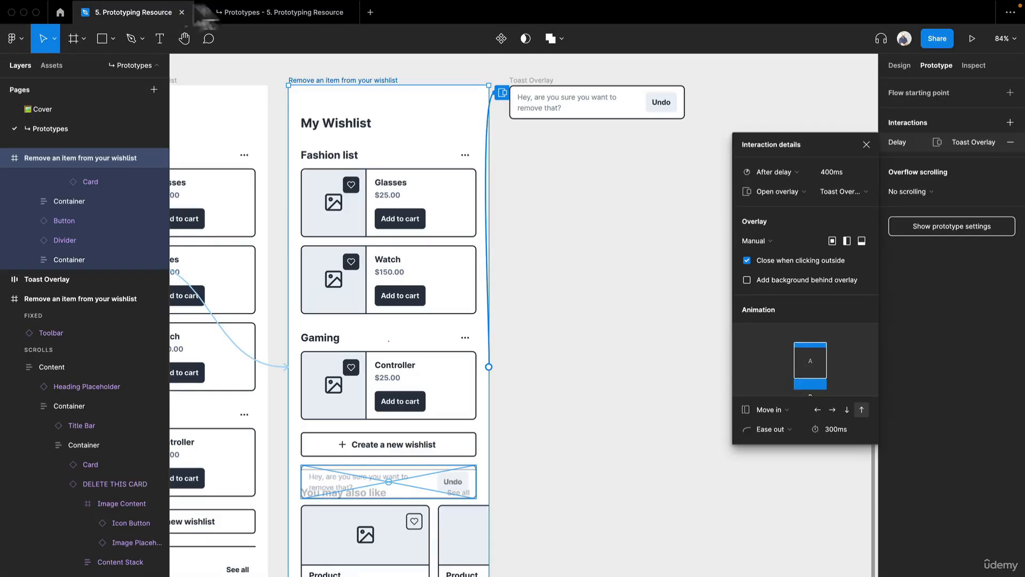
Step: Add an interaction on the Toast Overlay frame that closes the overlay after a delay of 1500ms
click(640, 305)
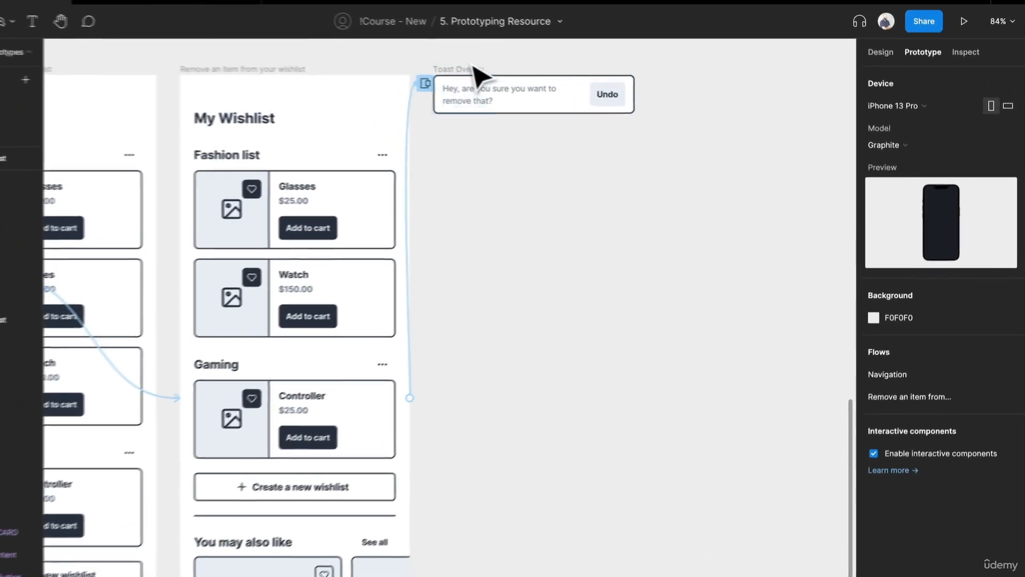
click(548, 86)
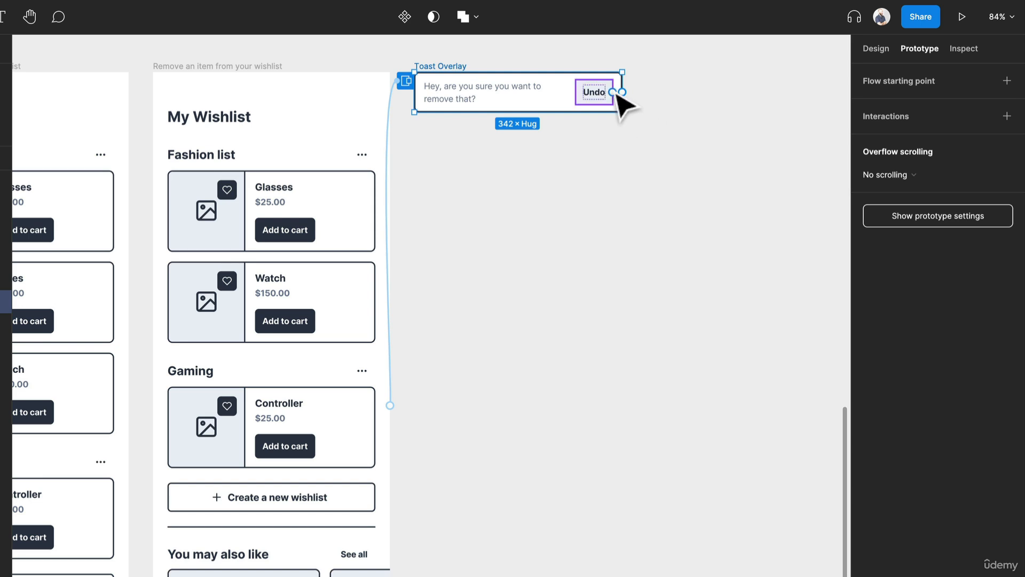
drag(622, 92, 363, 353)
click(736, 177)
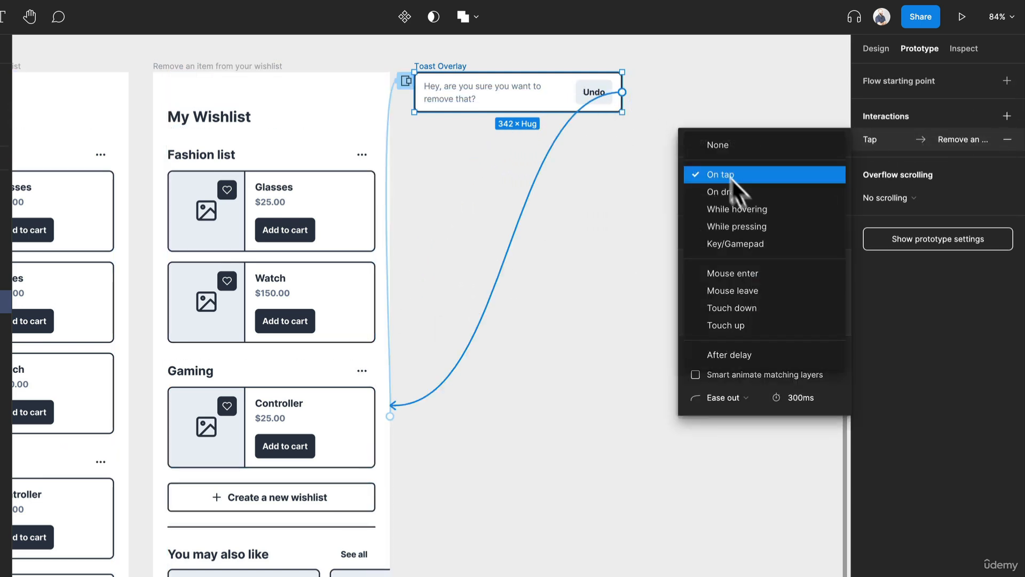
click(749, 352)
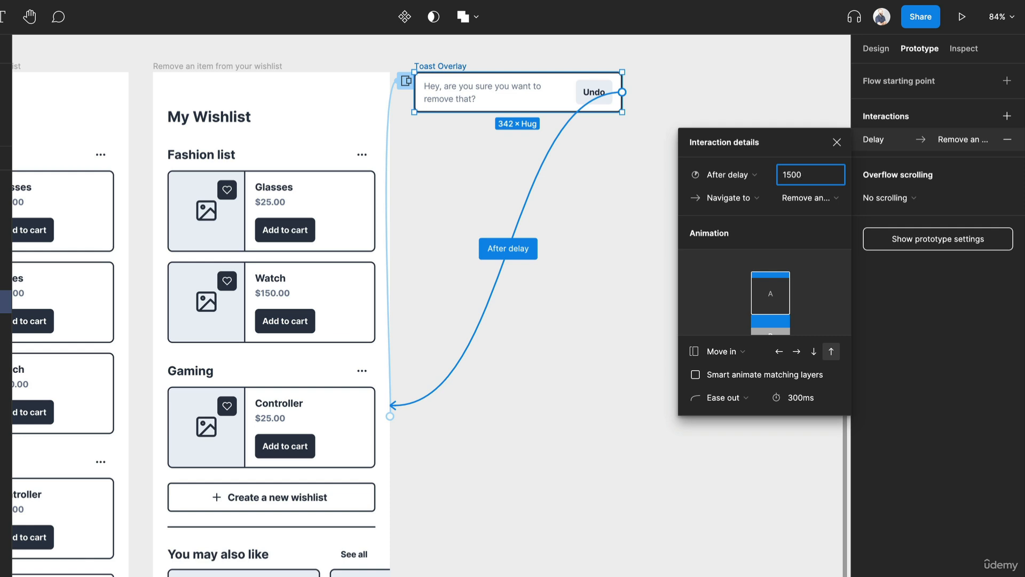
click(742, 198)
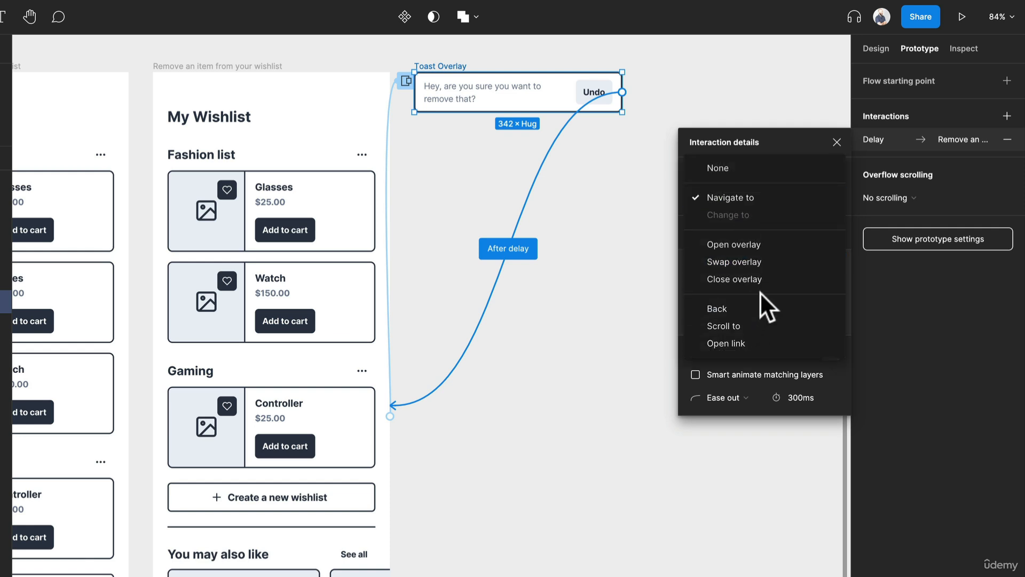
click(769, 279)
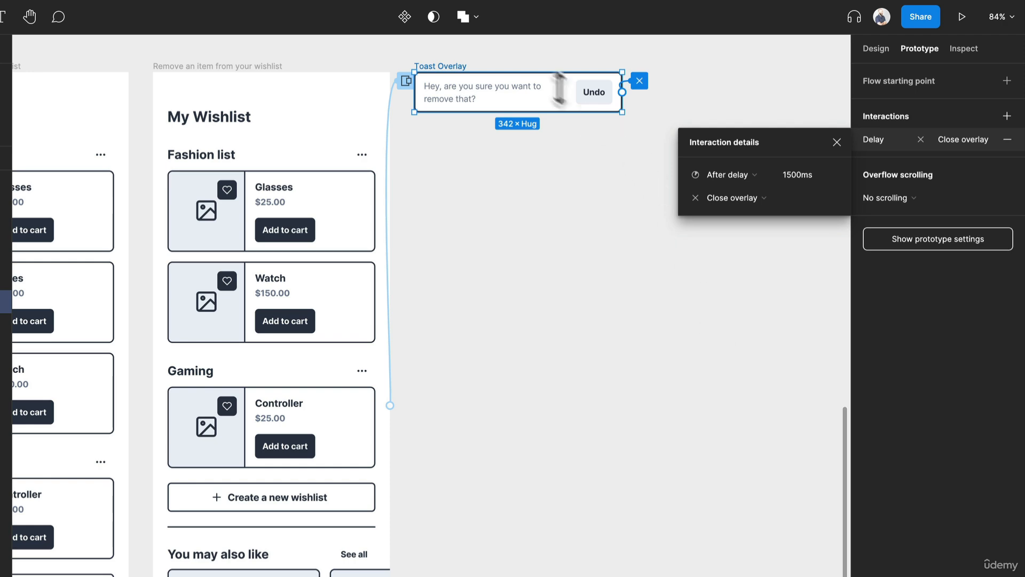
Step: Connect the toast's Undo button to the original wishlist frame on tap with Smart animate
click(591, 97)
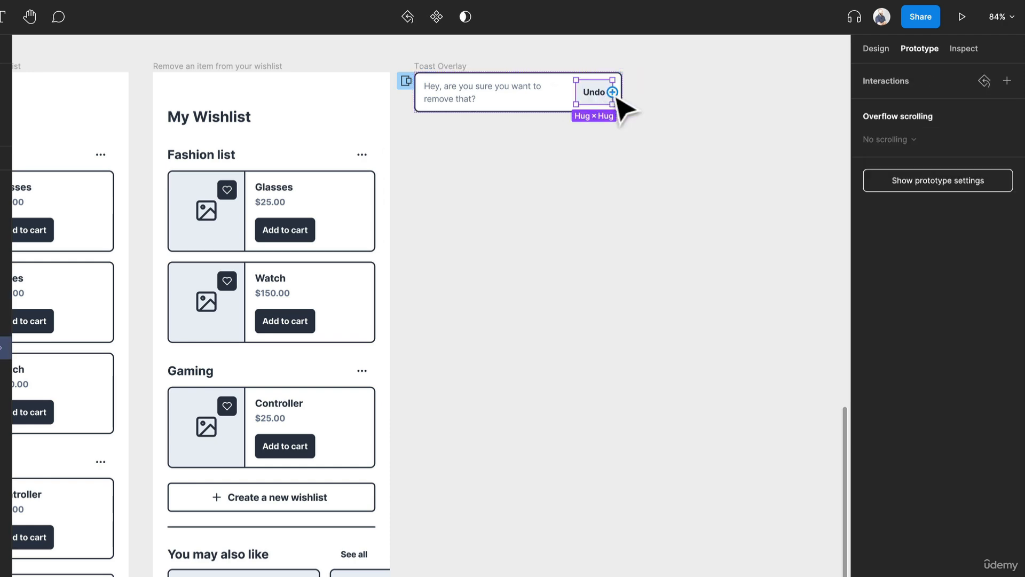
drag(612, 92, 203, 377)
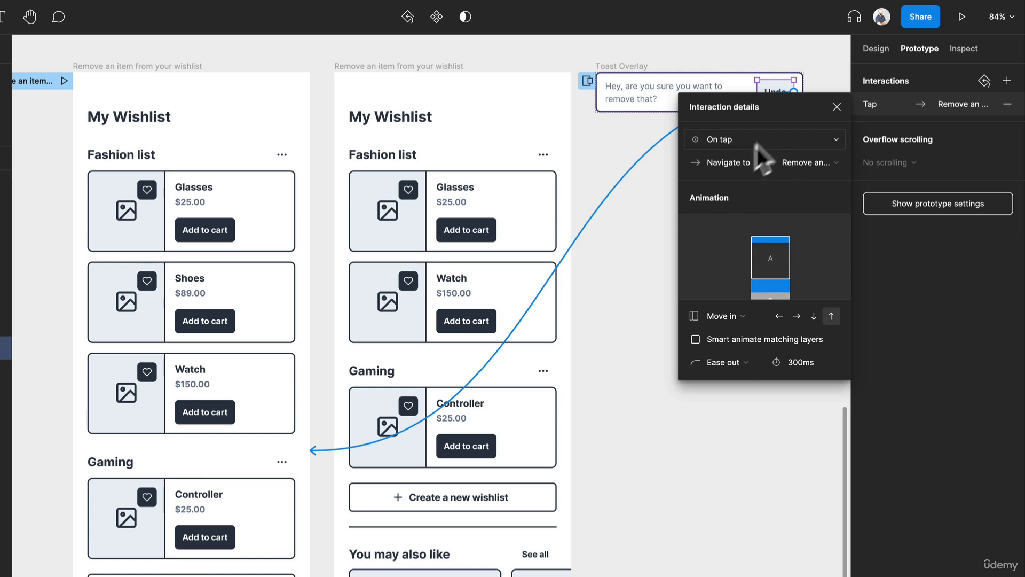
click(720, 316)
click(730, 287)
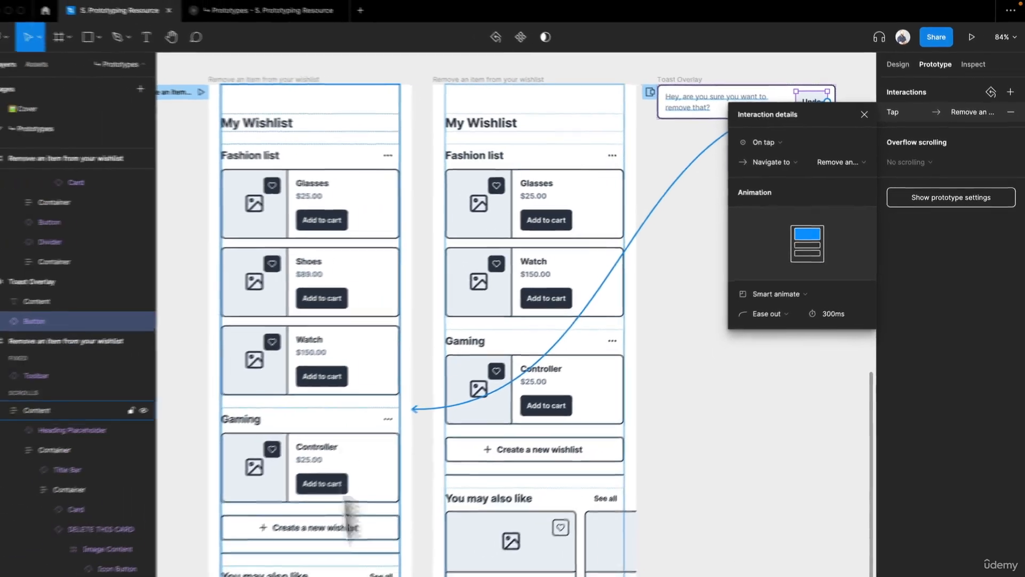
Step: Restart the prototype and tap the Shoes heart icon to test the removal and toast
click(288, 19)
key(r)
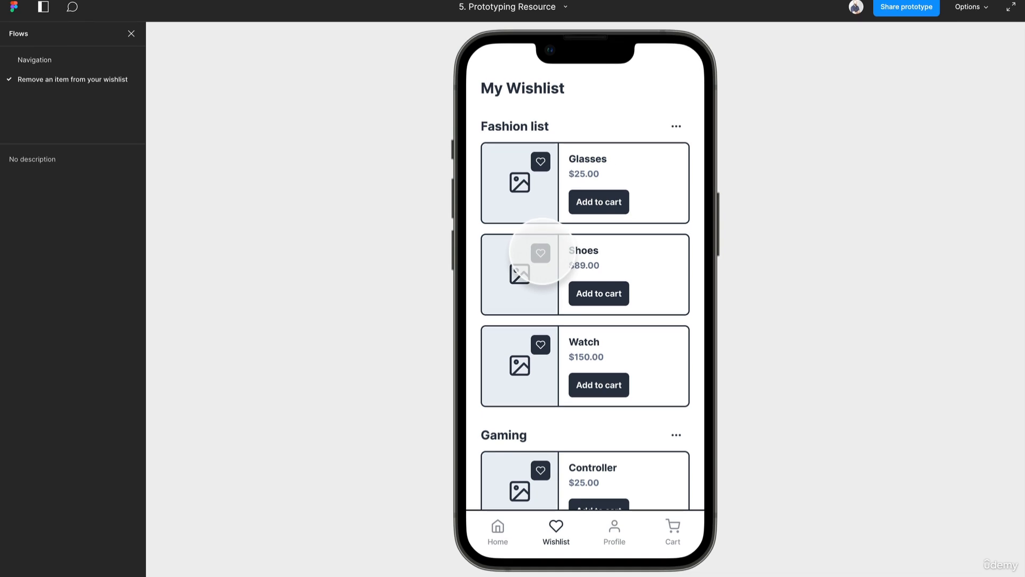
click(541, 252)
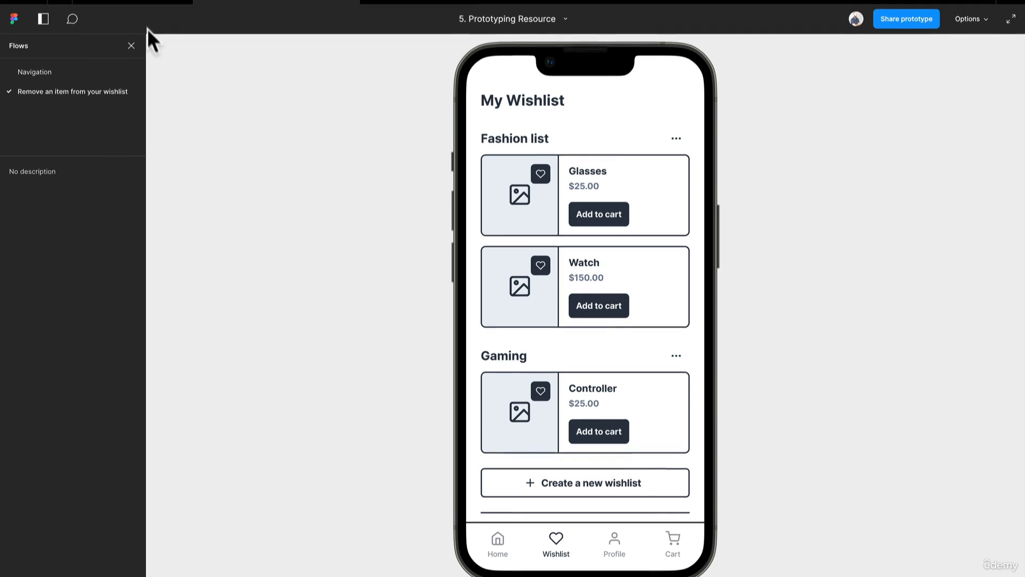
click(142, 7)
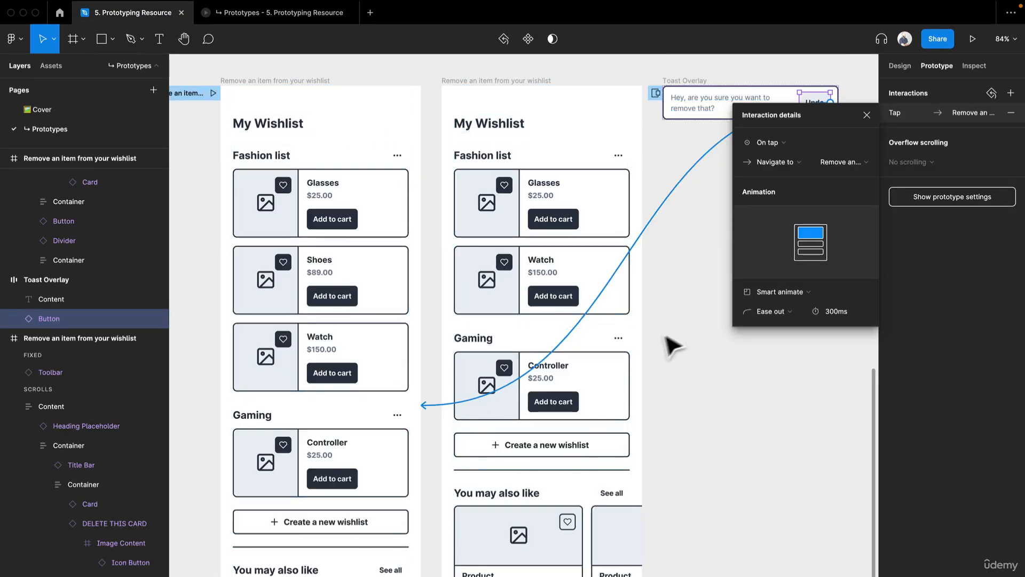
Step: Change the toast's close-overlay delay to 2500ms
scroll(449, 264, right, 5)
scroll(449, 264, up, 1)
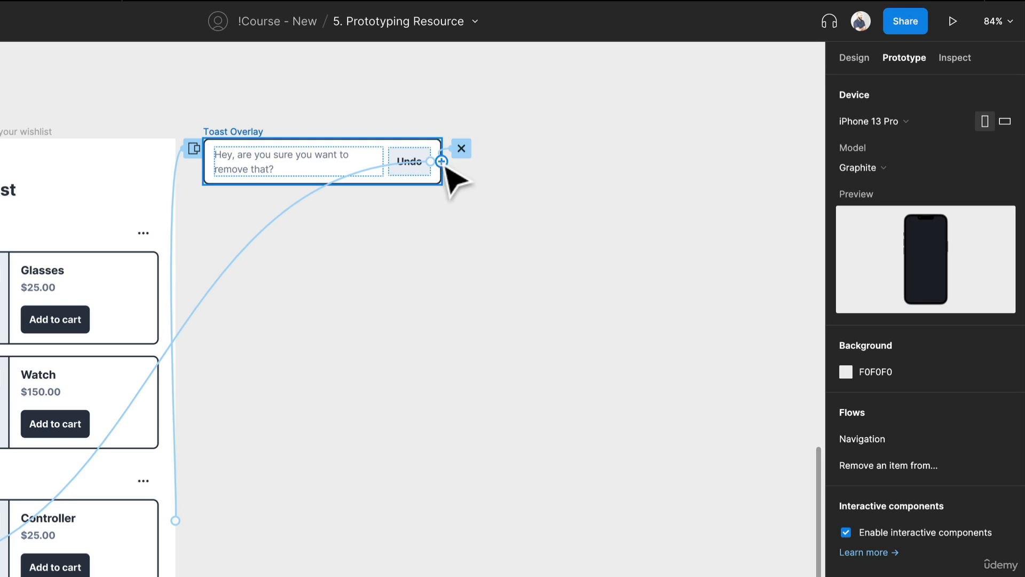
click(445, 155)
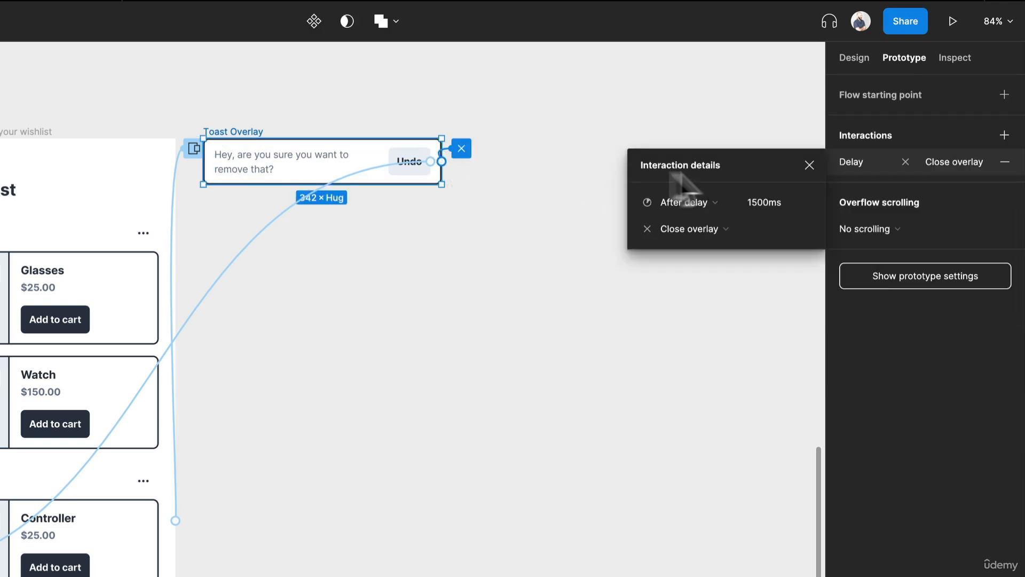
click(750, 199)
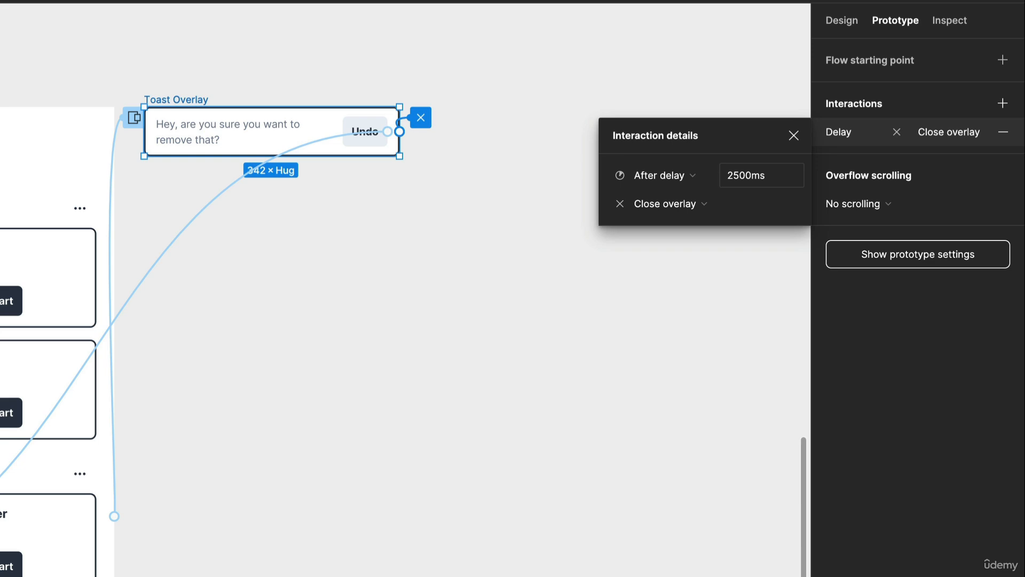
click(215, 407)
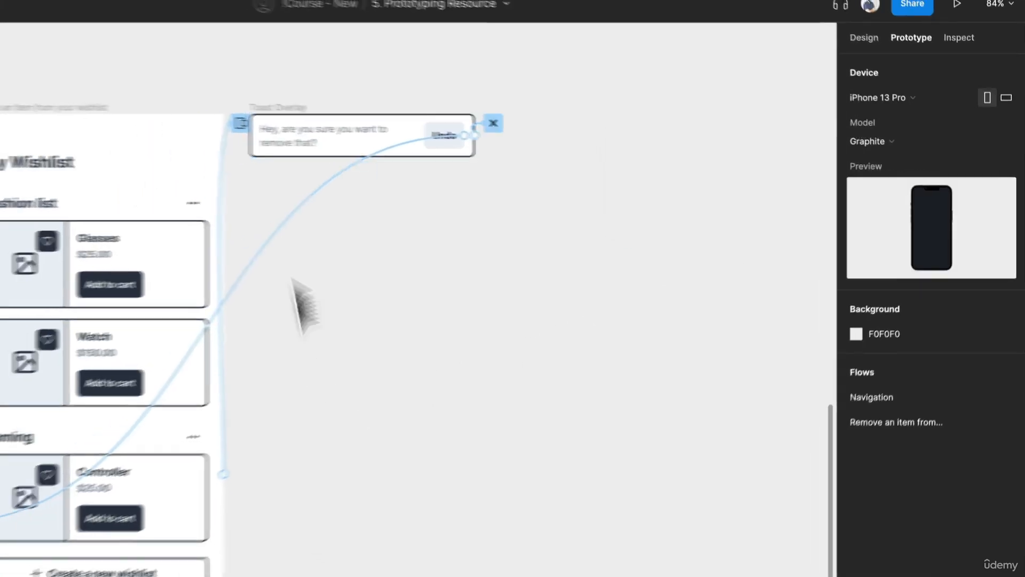
Step: Test the prototype by repeatedly removing the Shoes item and tapping Undo, then restart it
click(263, 15)
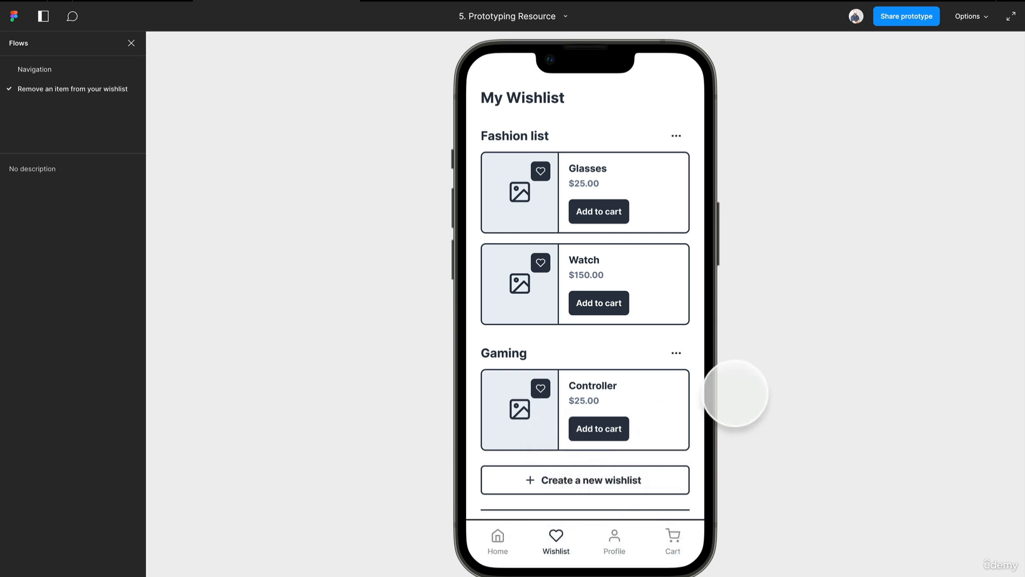
click(540, 262)
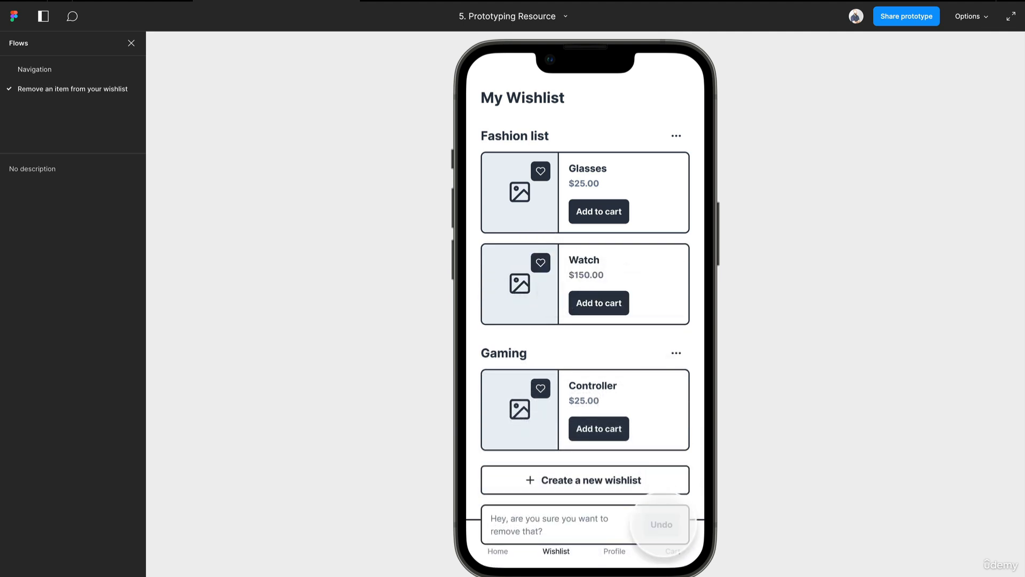
click(662, 525)
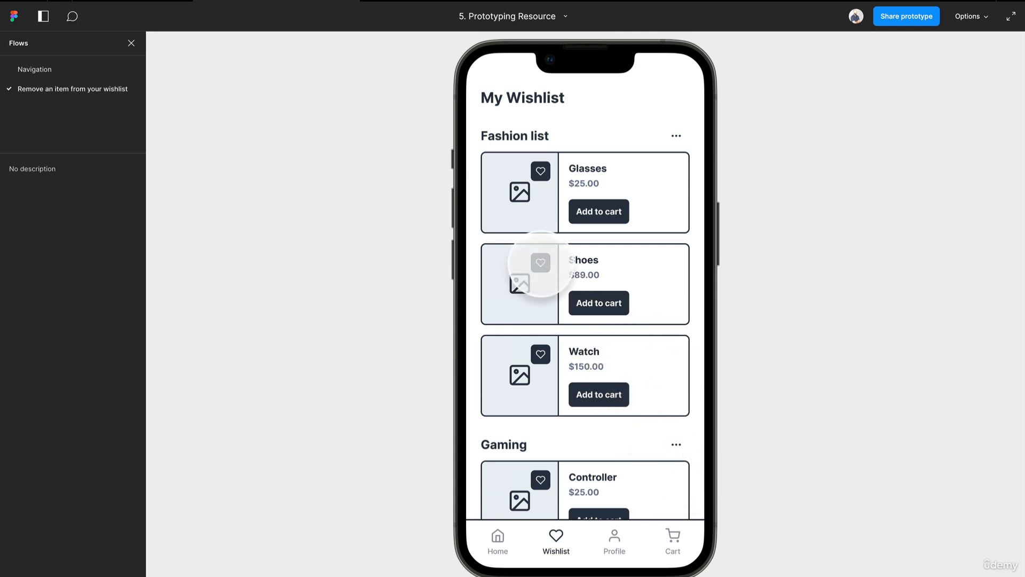
click(540, 263)
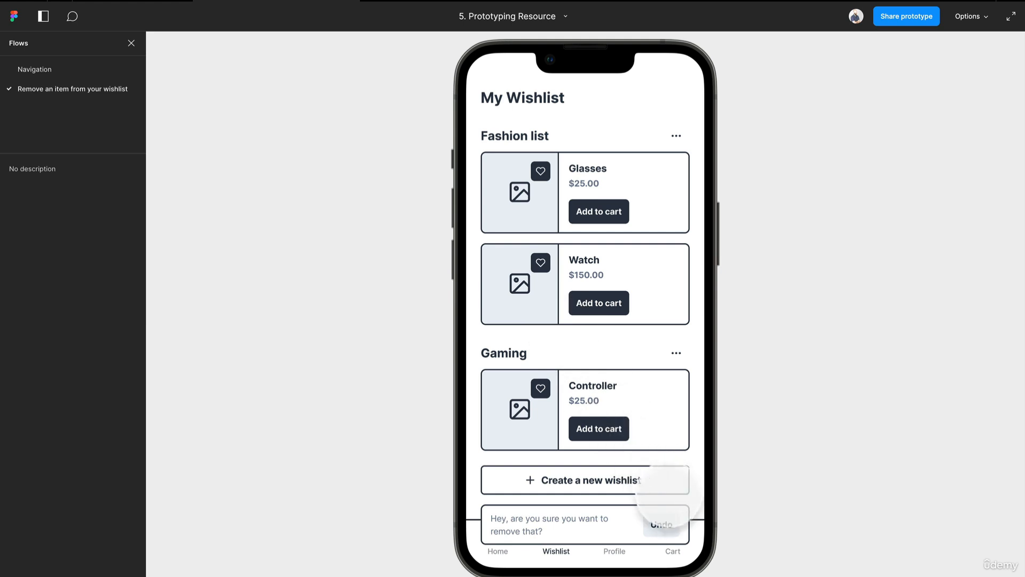
click(661, 524)
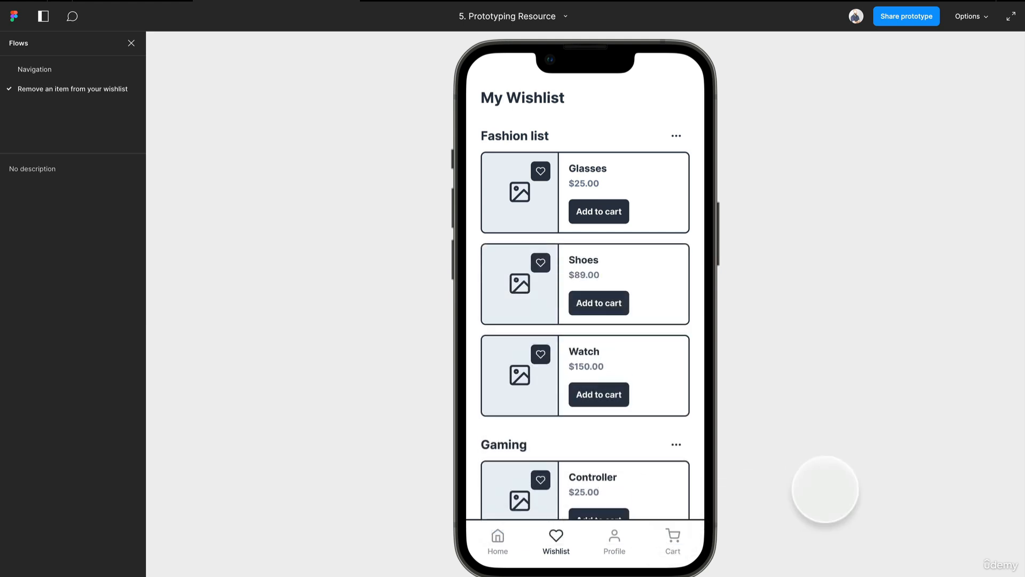
click(541, 263)
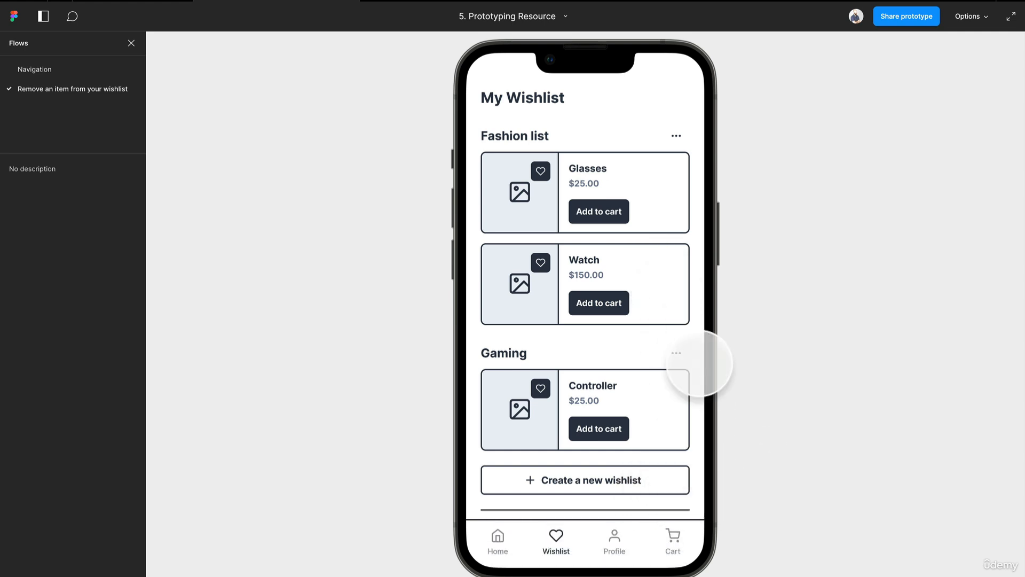
key(r)
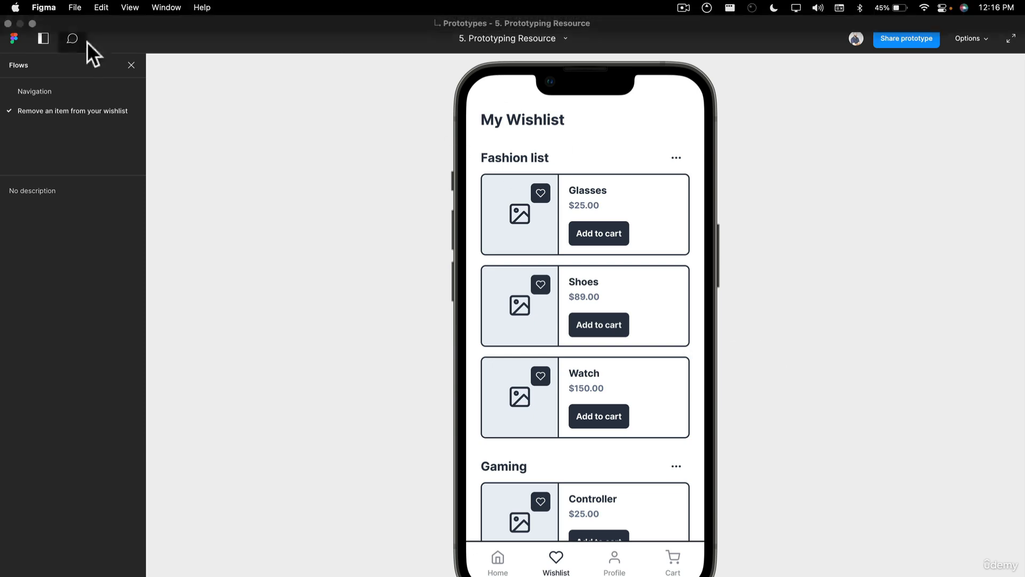
Step: Add the description "This interaction outlines how a user is able to remove and restore a wishlist item." to the Remove an item from your wishlist flow
click(113, 14)
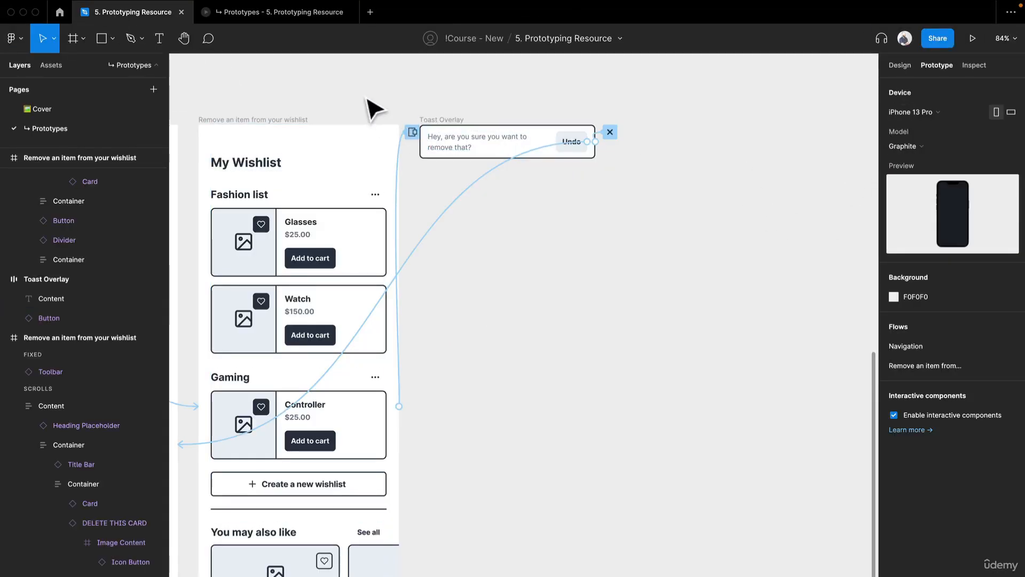
drag(380, 101, 823, 94)
click(377, 126)
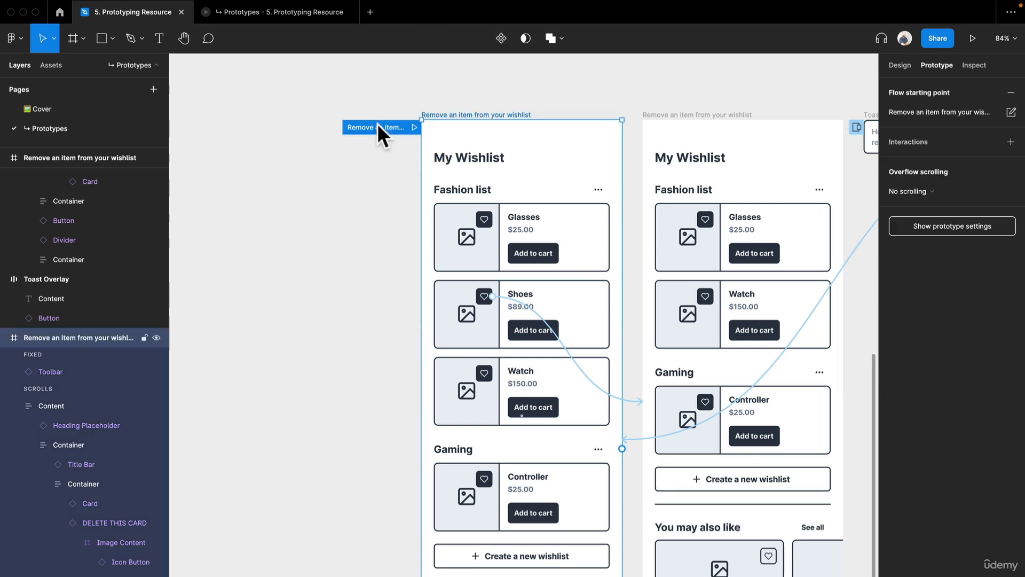
click(1011, 112)
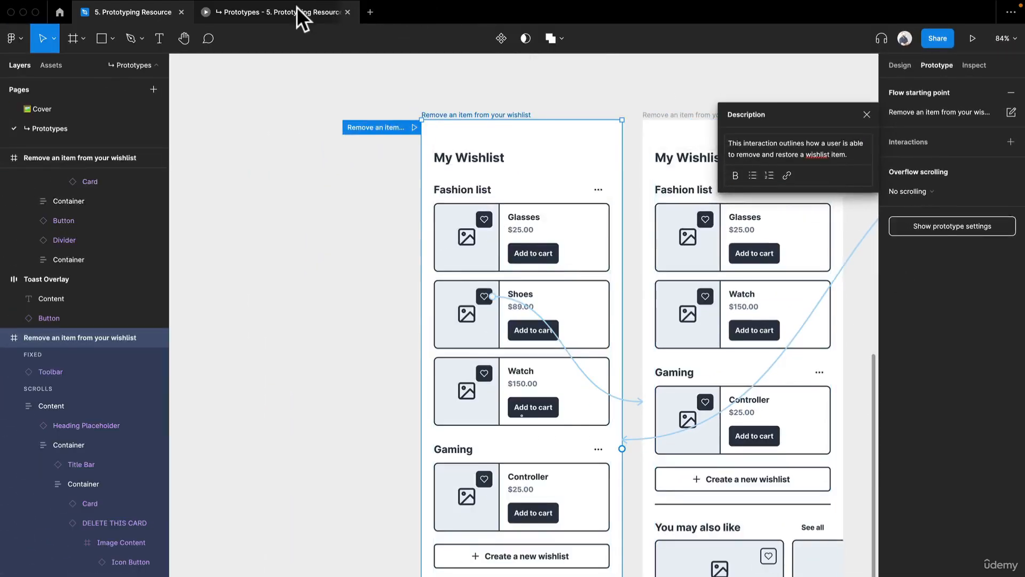
Step: Check the flow's description in the prototype presentation view
click(296, 7)
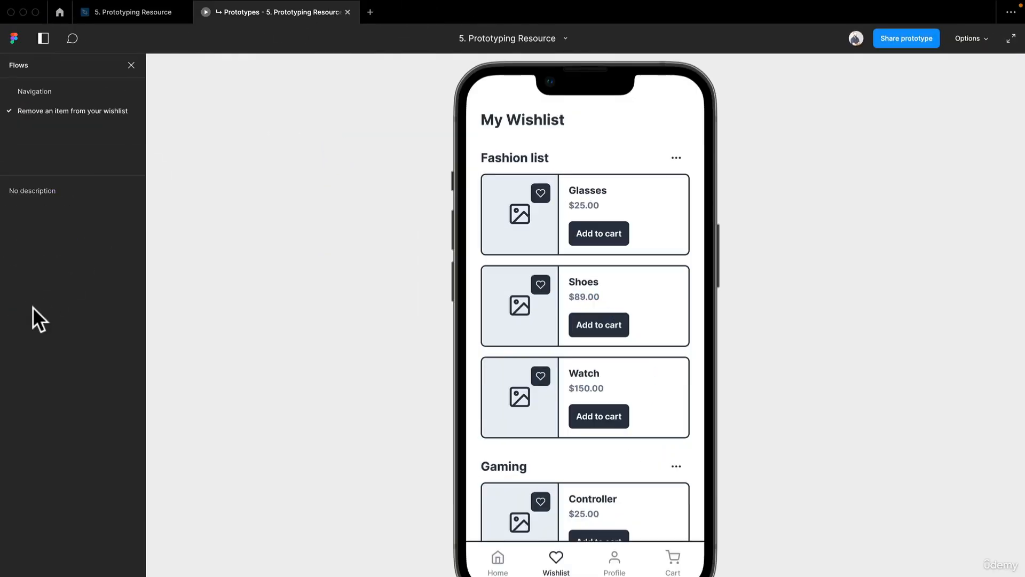
click(142, 13)
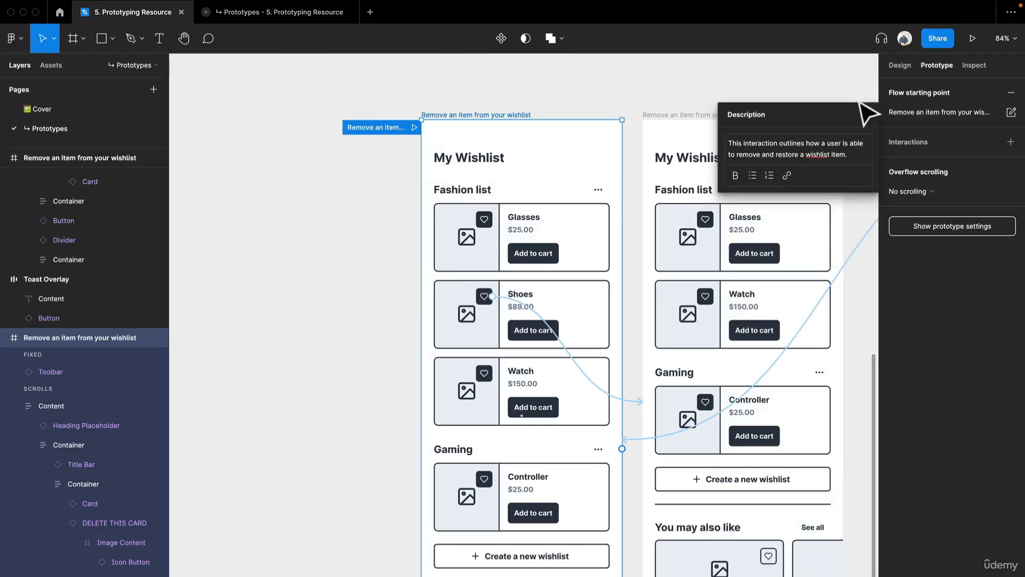
click(315, 12)
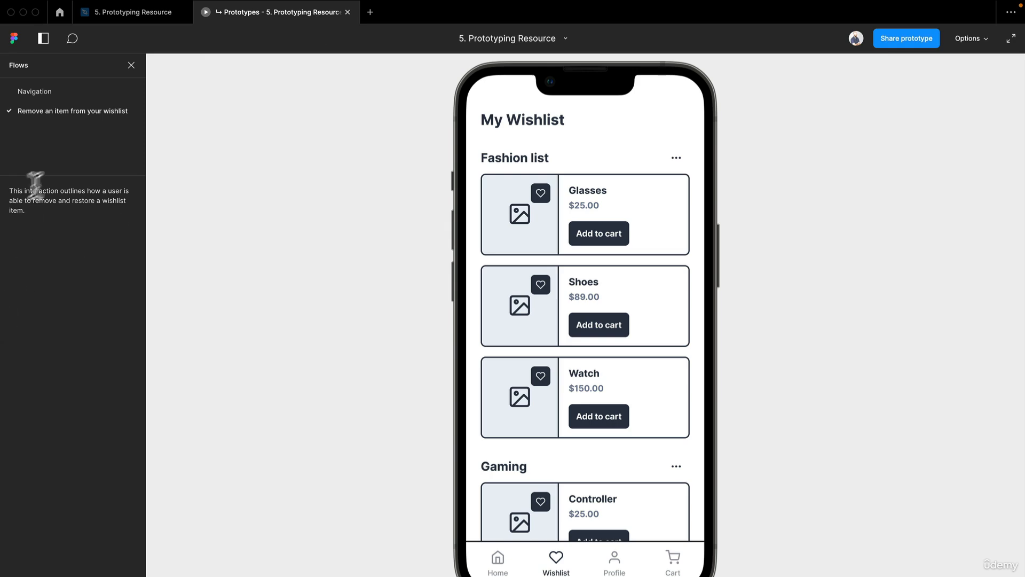